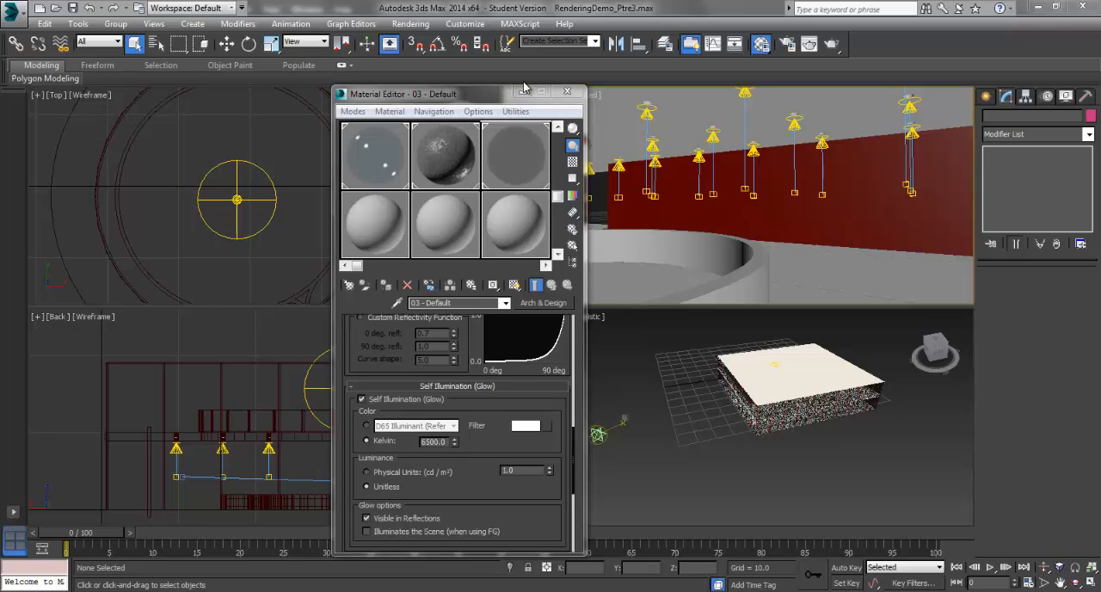
Step: Move the Material Editor aside and examine the red wall's mesh face by face at Face sub-object level in the camera view
{"action": "left_click_drag", "start_coordinate": [420, 92], "coordinate": [140, 72]}
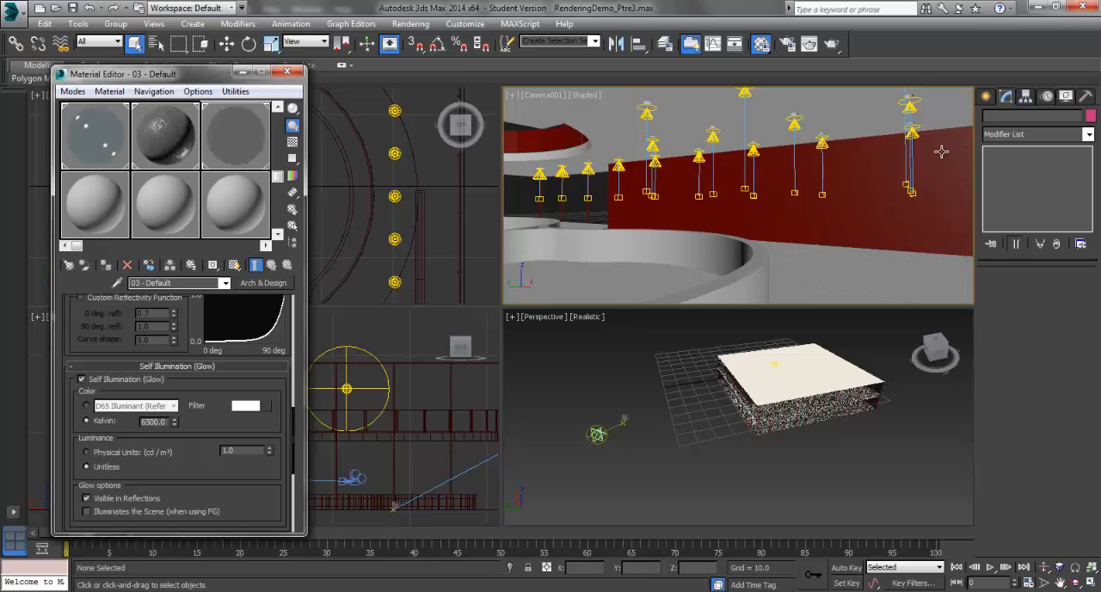
{"action": "left_click", "coordinate": [879, 217]}
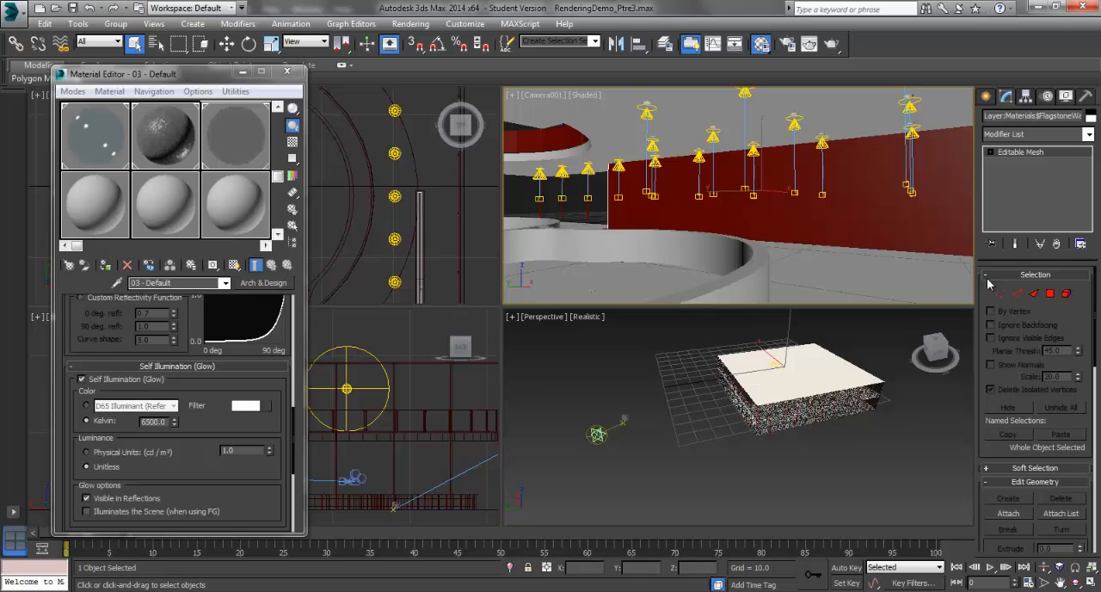
{"action": "left_click", "coordinate": [1034, 294]}
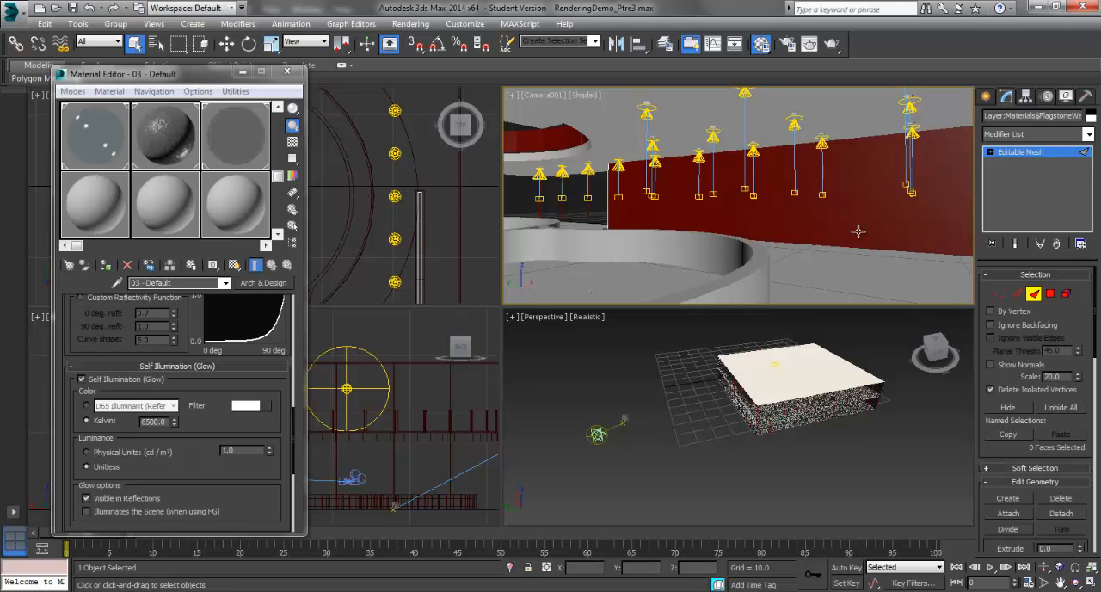
{"action": "left_click", "coordinate": [833, 222]}
{"action": "left_click", "coordinate": [858, 179]}
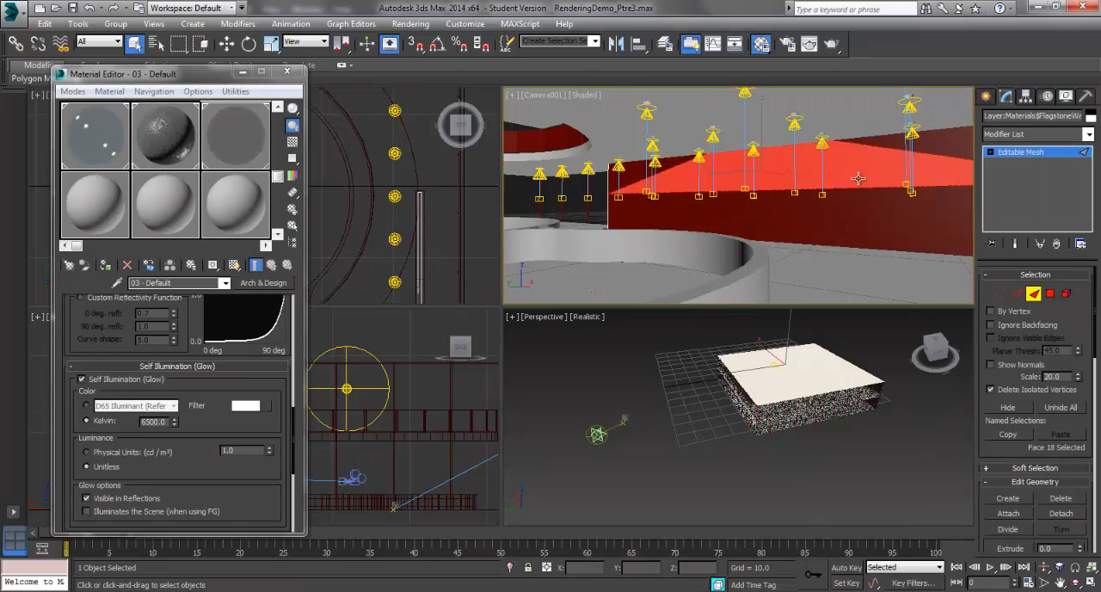
{"action": "left_click", "coordinate": [956, 147]}
{"action": "left_click", "coordinate": [959, 218]}
{"action": "left_click", "coordinate": [955, 193]}
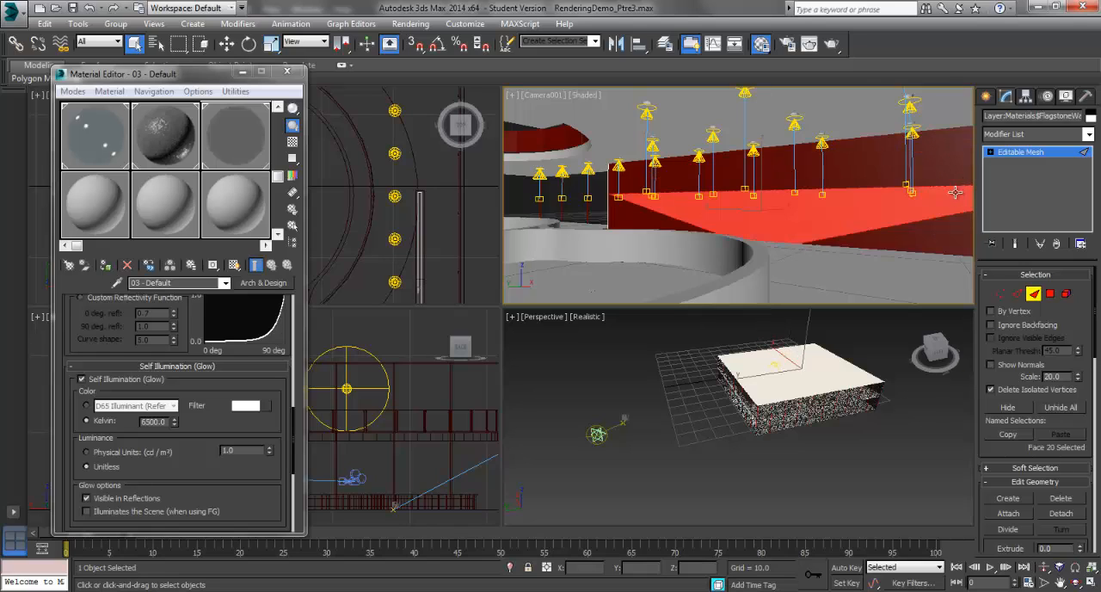
{"action": "left_click", "coordinate": [945, 165]}
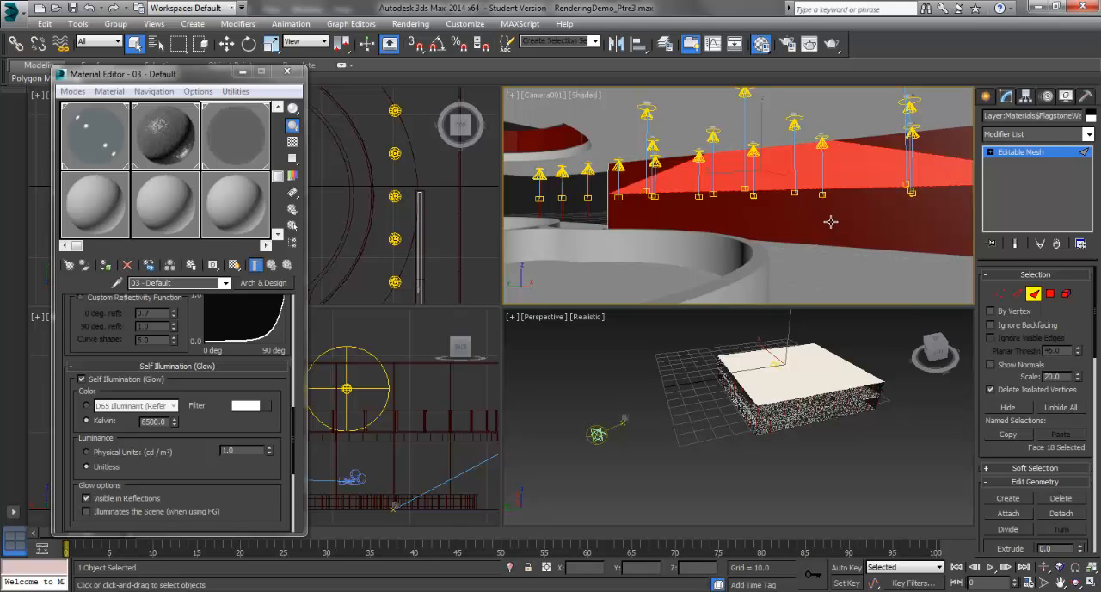
{"action": "left_click", "coordinate": [744, 225]}
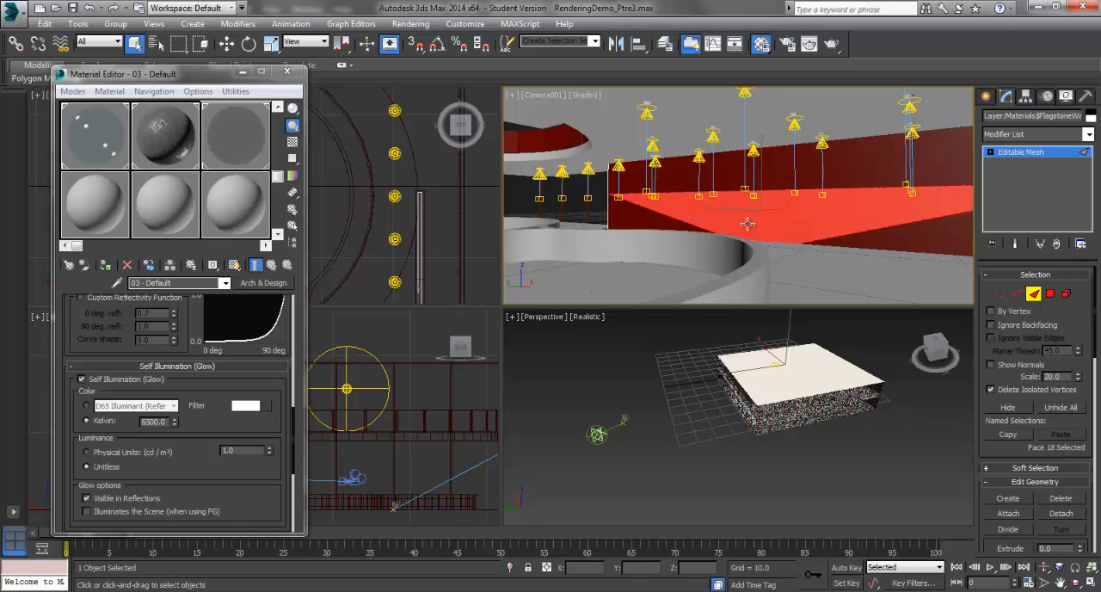
{"action": "left_click", "coordinate": [634, 216]}
{"action": "left_click", "coordinate": [633, 182]}
{"action": "left_click", "coordinate": [669, 182]}
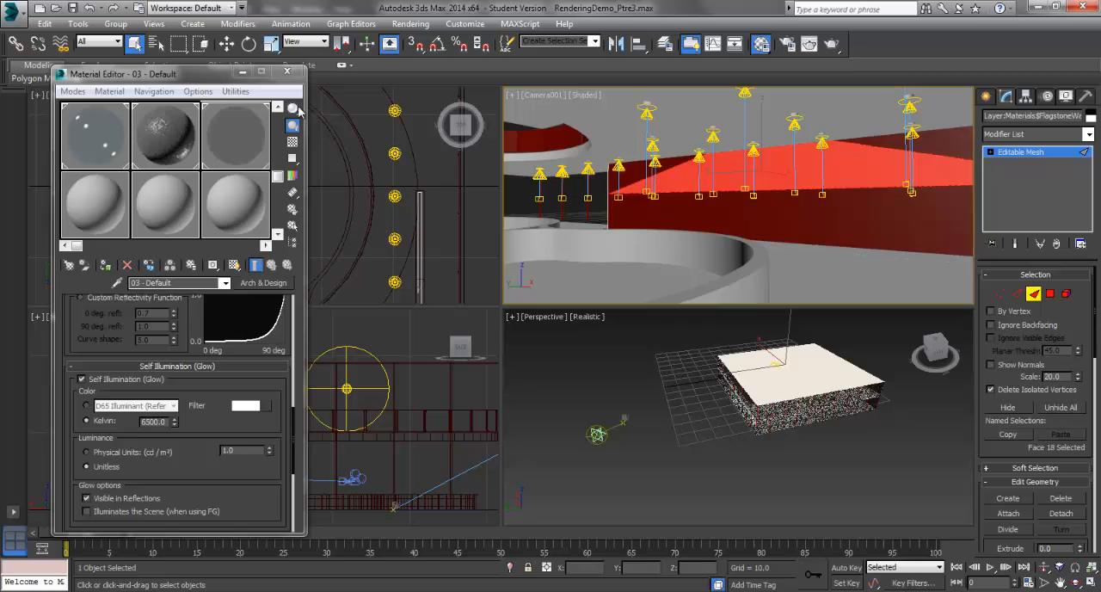
Step: Minimize the Material Editor and change the Back viewport to the Left view, with the whole wall in frame
{"action": "left_click", "coordinate": [242, 71]}
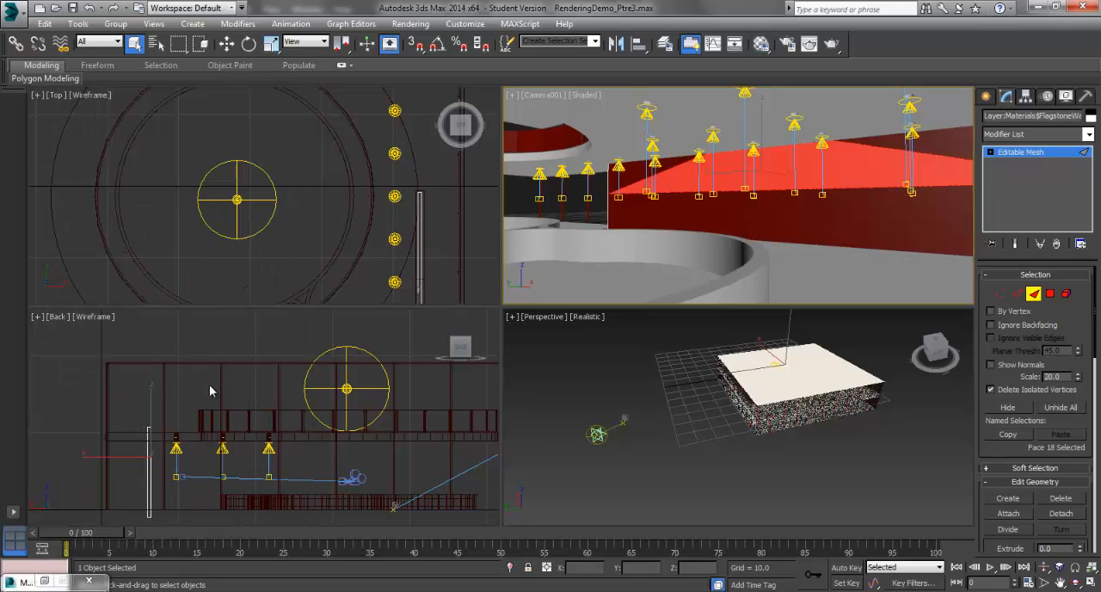
{"action": "left_click", "coordinate": [131, 465]}
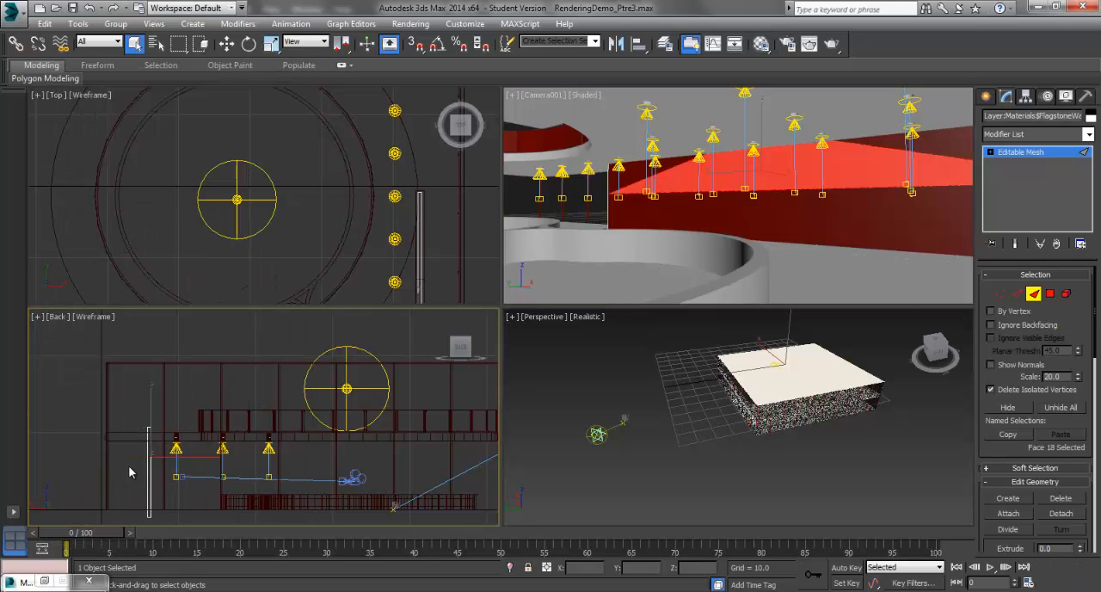
{"action": "left_click", "coordinate": [57, 320]}
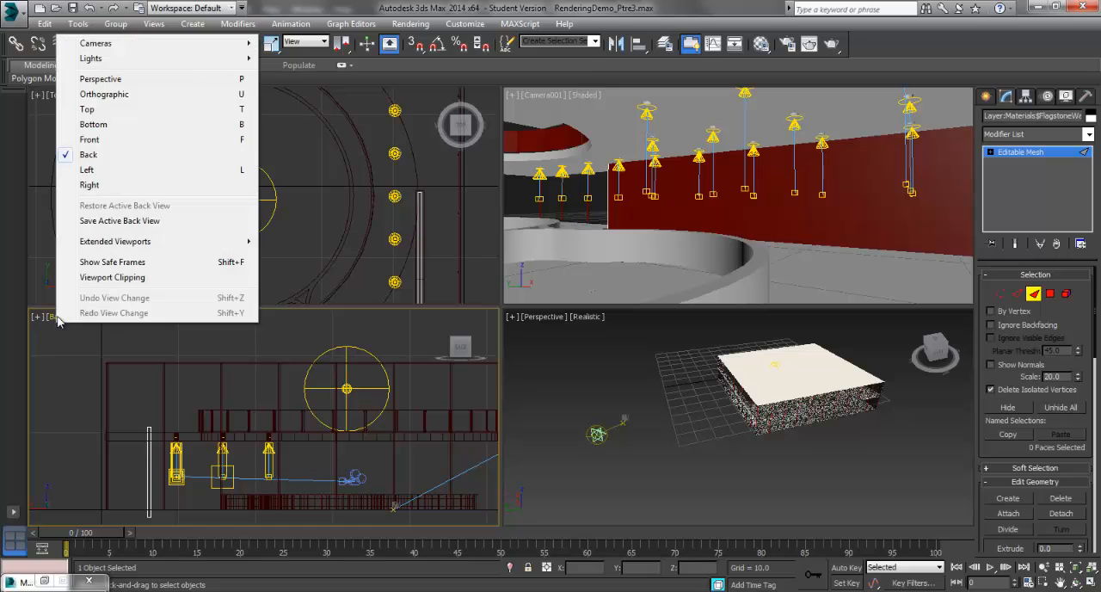
{"action": "left_click", "coordinate": [100, 173]}
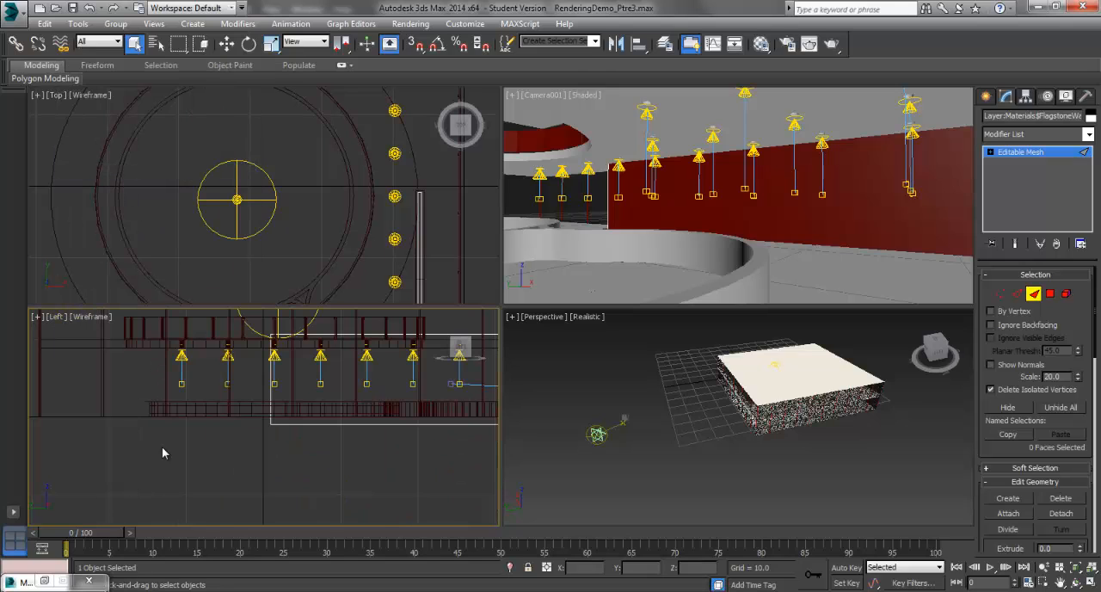
{"action": "scroll", "coordinate": [238, 442], "scroll_direction": "down", "scroll_amount": 5}
{"action": "scroll", "coordinate": [369, 427], "scroll_direction": "up", "scroll_amount": 2}
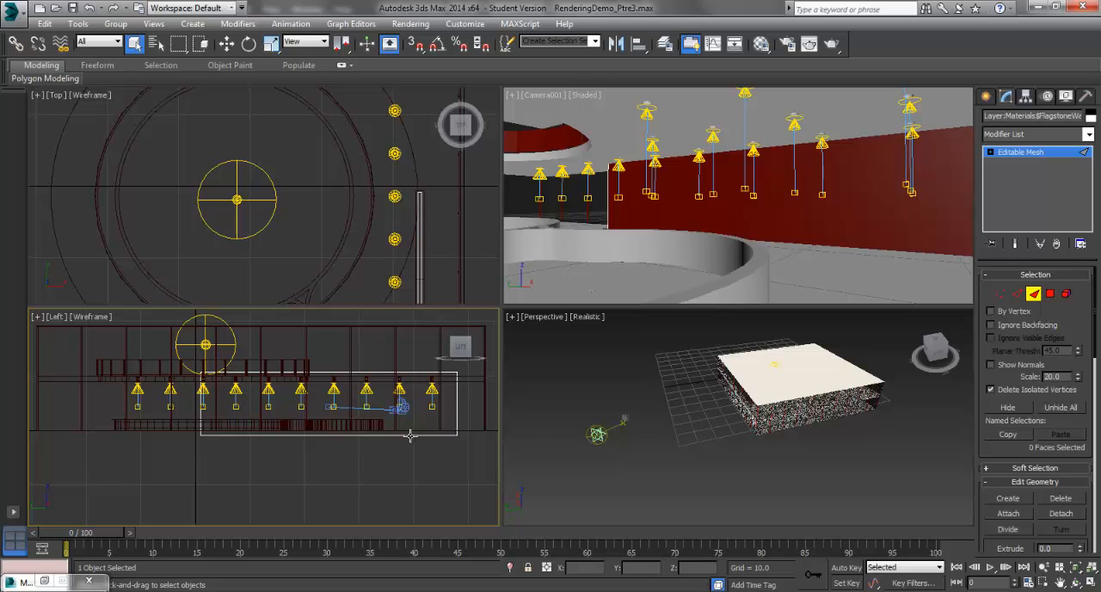
Step: Create a plane about 11.6 long and 47.1 wide over the wall's outline in the Left view
{"action": "left_click", "coordinate": [986, 95]}
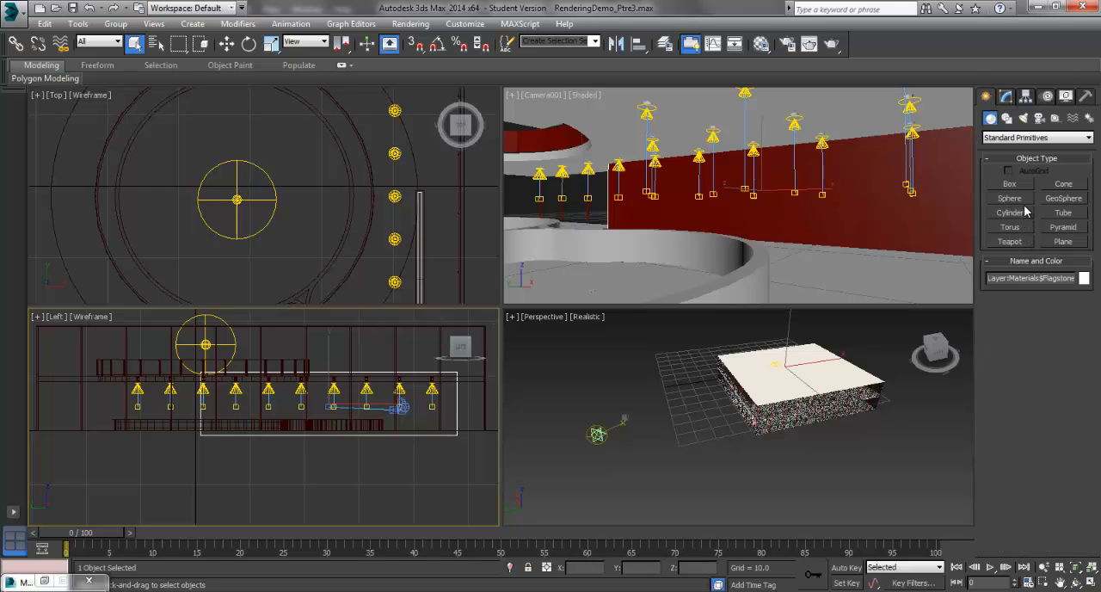
{"action": "left_click", "coordinate": [1065, 242]}
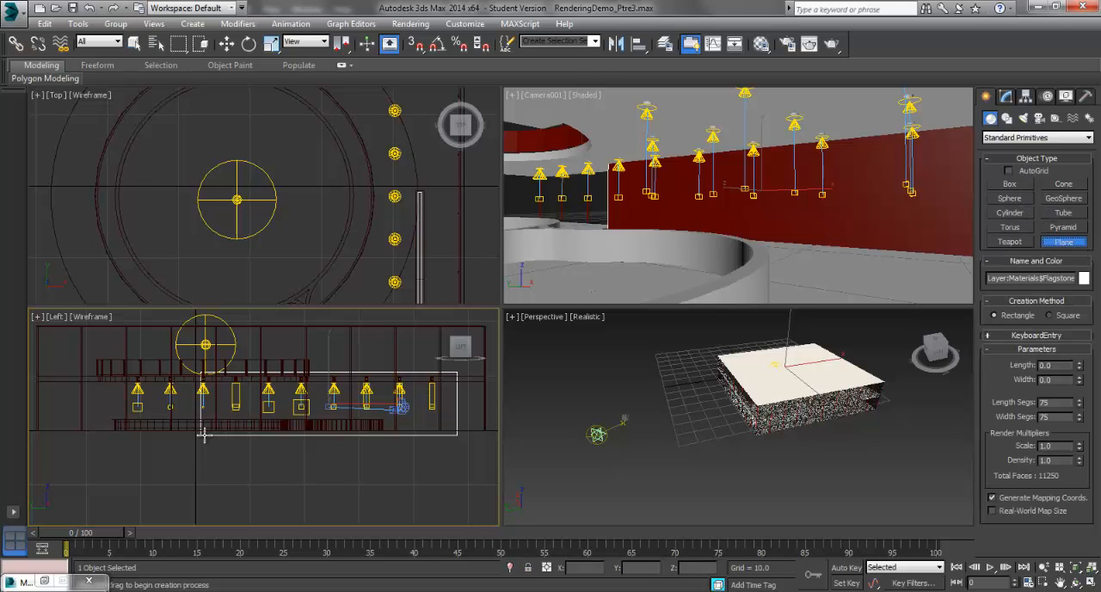
{"action": "left_click_drag", "start_coordinate": [200, 436], "coordinate": [458, 370]}
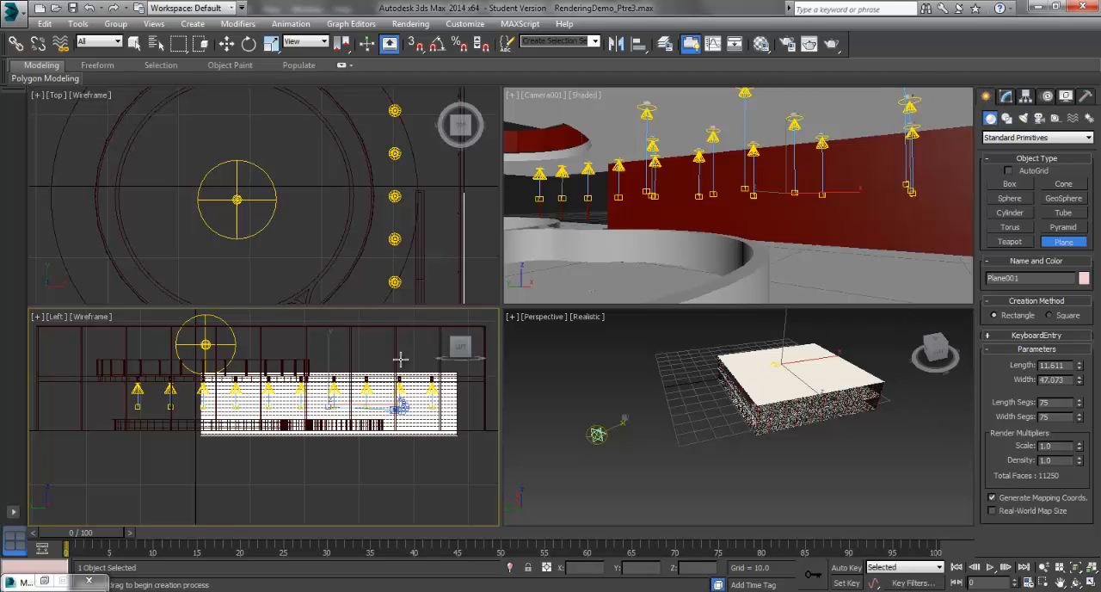
{"action": "left_click", "coordinate": [141, 47]}
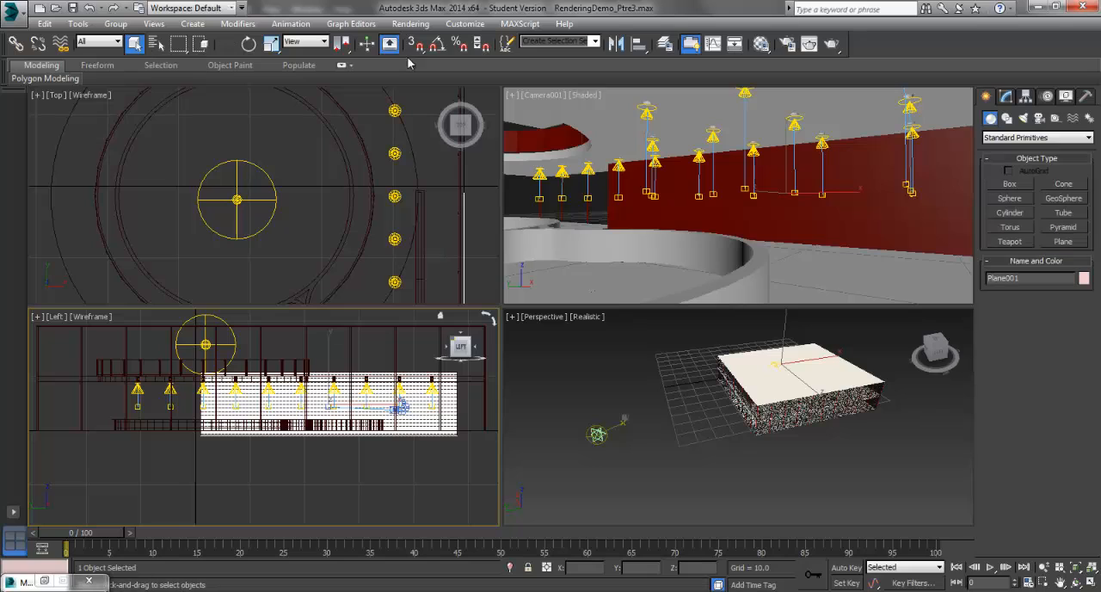
Step: Move the plane along X in the Top view to about -6.53, so it sits against the red wall's visible face
{"action": "left_click", "coordinate": [1007, 98]}
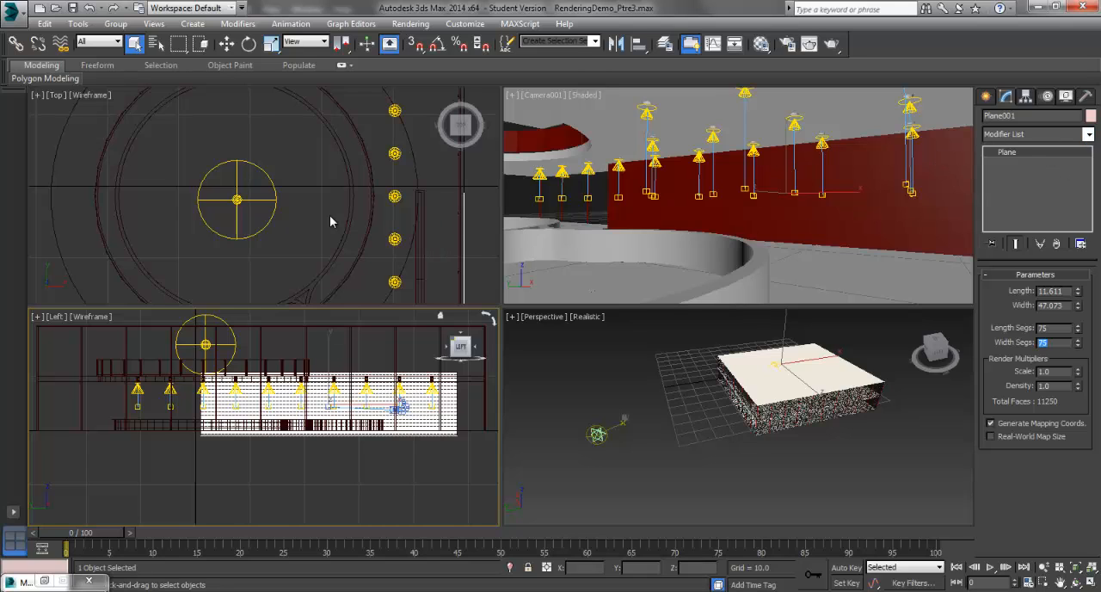
{"action": "middle_click_drag", "start_coordinate": [374, 255], "coordinate": [241, 187]}
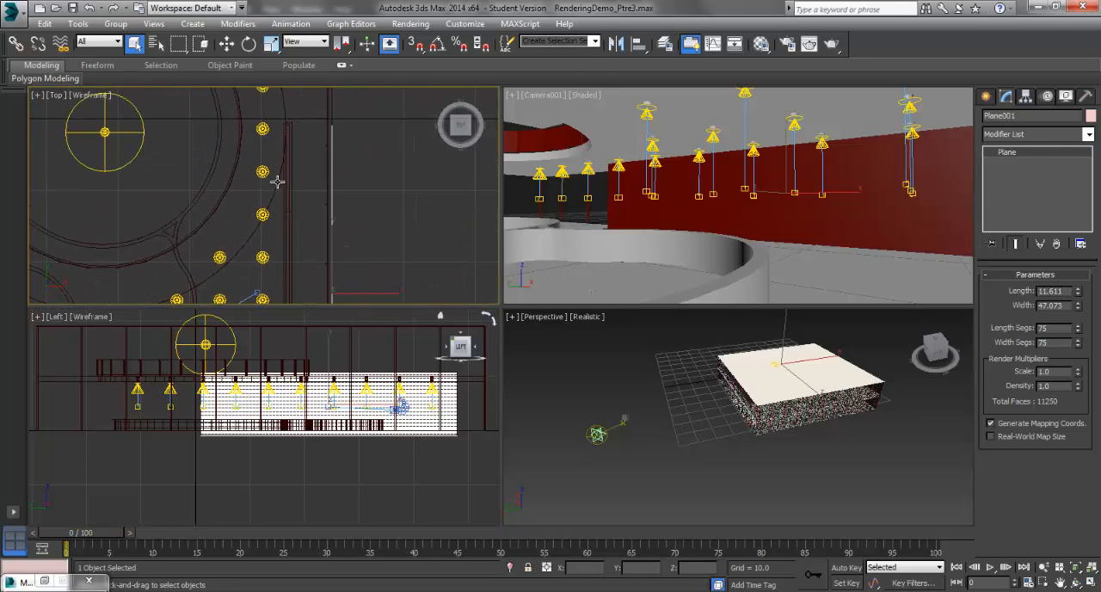
{"action": "left_click", "coordinate": [226, 44]}
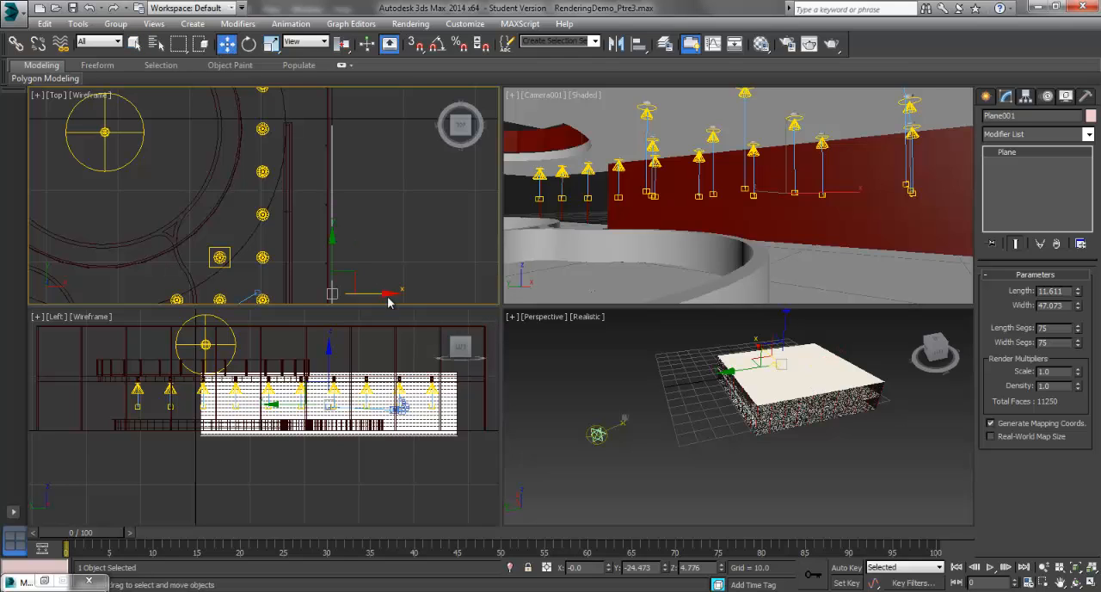
{"action": "left_click_drag", "start_coordinate": [387, 293], "coordinate": [339, 290]}
{"action": "scroll", "coordinate": [298, 294], "scroll_direction": "up", "scroll_amount": 5}
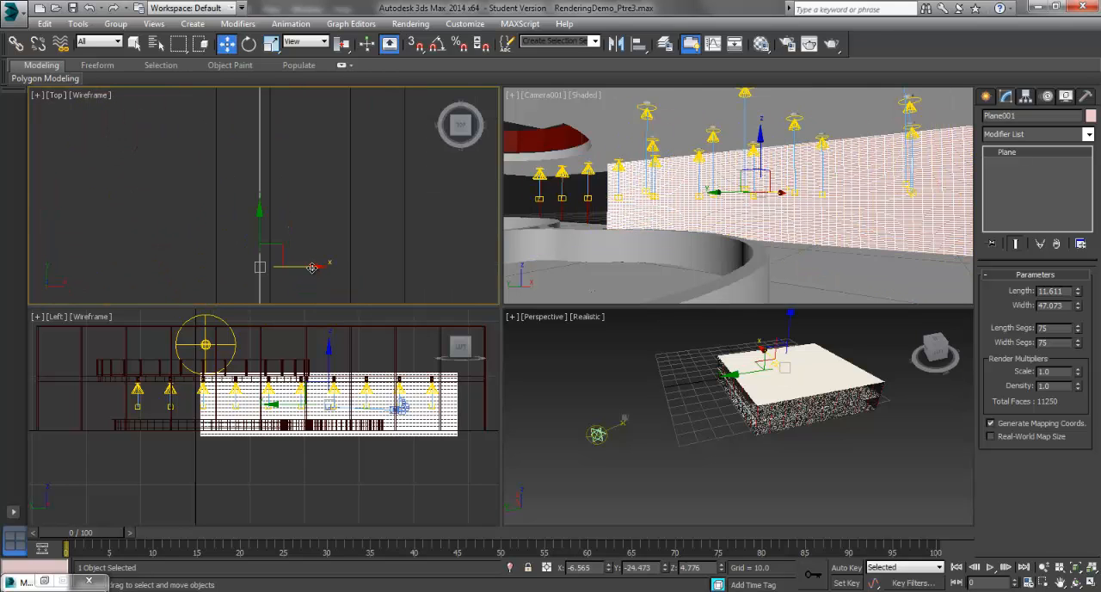
{"action": "left_click_drag", "start_coordinate": [312, 268], "coordinate": [319, 266]}
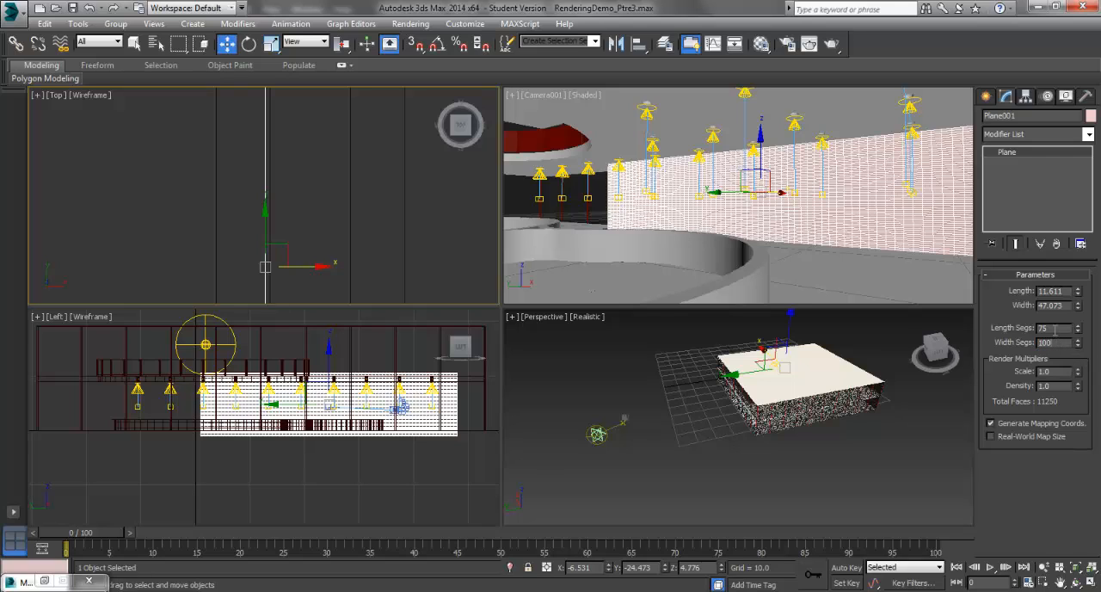
Step: Set the plane to 50 length segments and 100 width segments, and add a Displace modifier to it
{"action": "key", "text": "Return"}
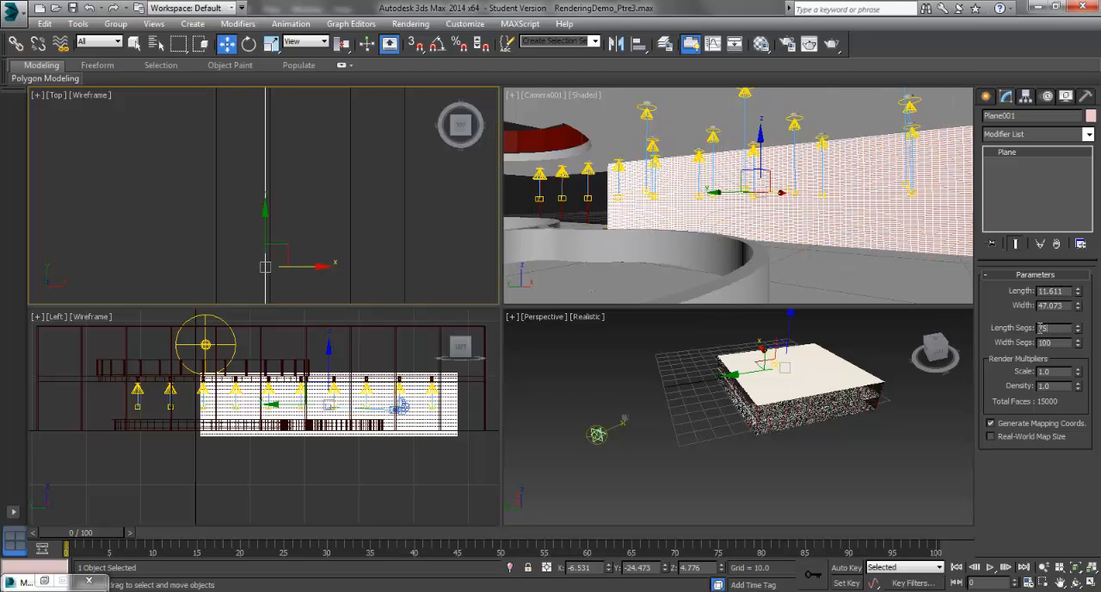
{"action": "type", "text": "50"}
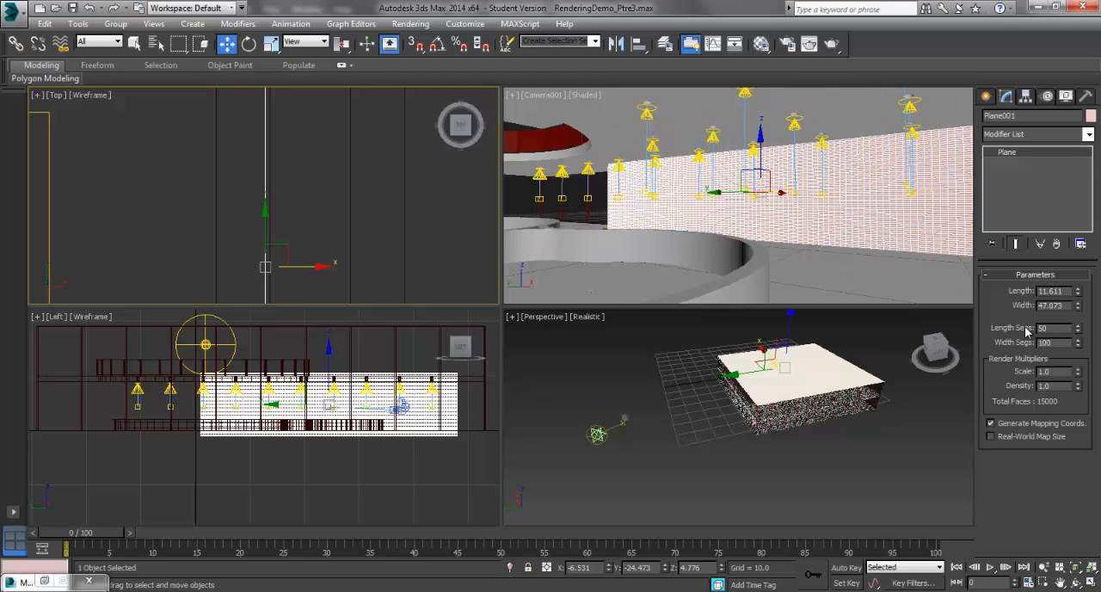
{"action": "left_click", "coordinate": [1062, 343]}
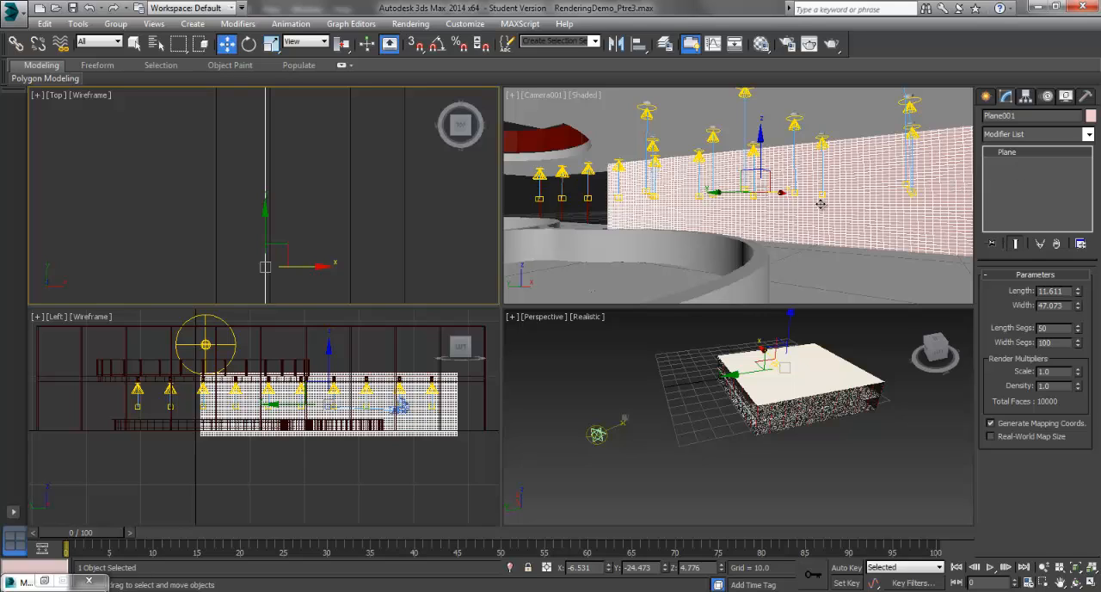
{"action": "left_click", "coordinate": [1087, 135]}
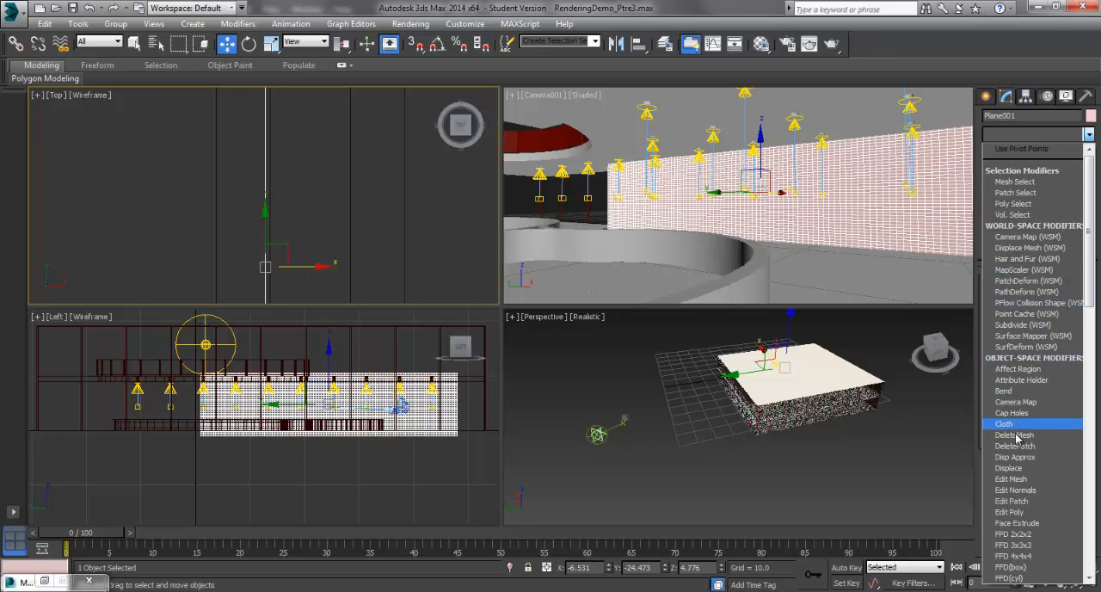
{"action": "left_click", "coordinate": [1016, 470]}
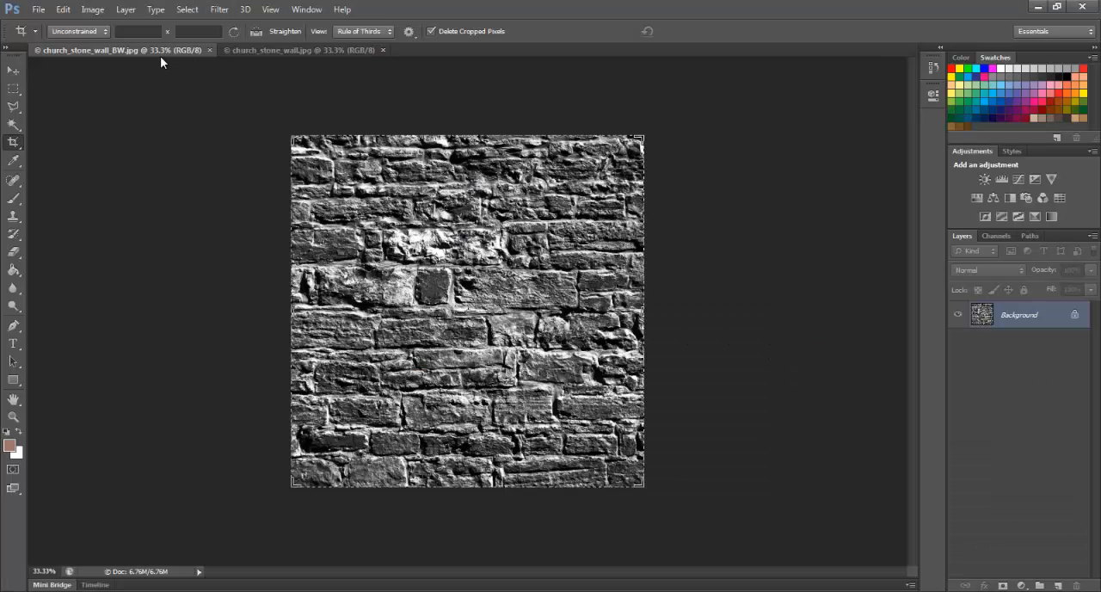
Step: Compare church_stone_wall.jpg with church_stone_wall_BW.jpg in Photoshop, and return to 3ds Max
{"action": "left_click", "coordinate": [236, 51]}
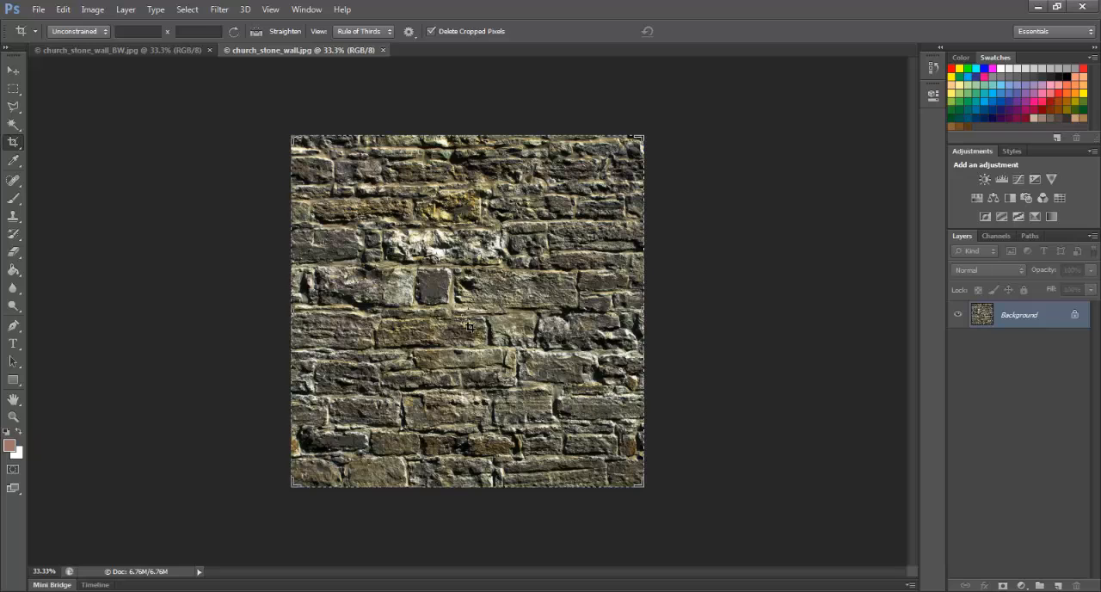
{"action": "left_click", "coordinate": [164, 49]}
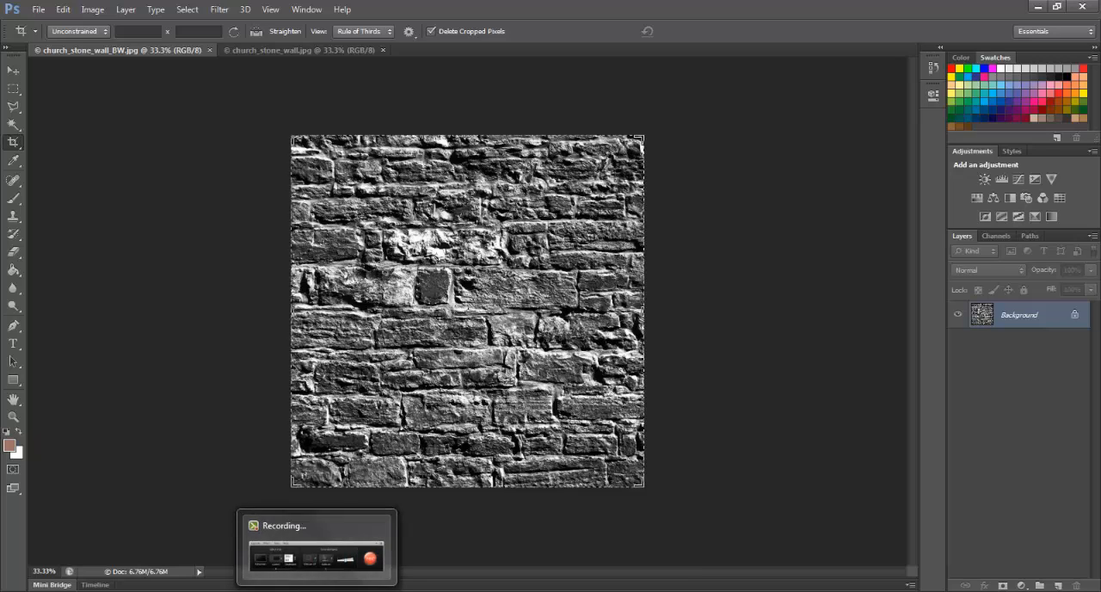
{"action": "left_click", "coordinate": [158, 591]}
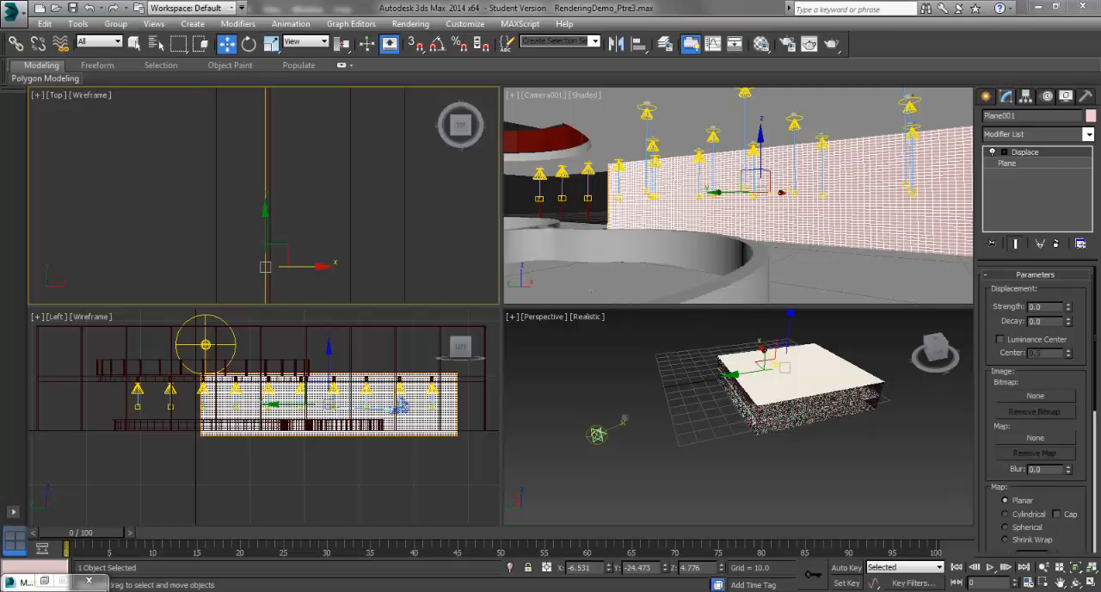
Step: Load church_stone_wall_BW from the desktop's IAPD_RENDERING folder as the Displace modifier's bitmap
{"action": "left_click", "coordinate": [1035, 396]}
{"action": "left_click", "coordinate": [47, 129]}
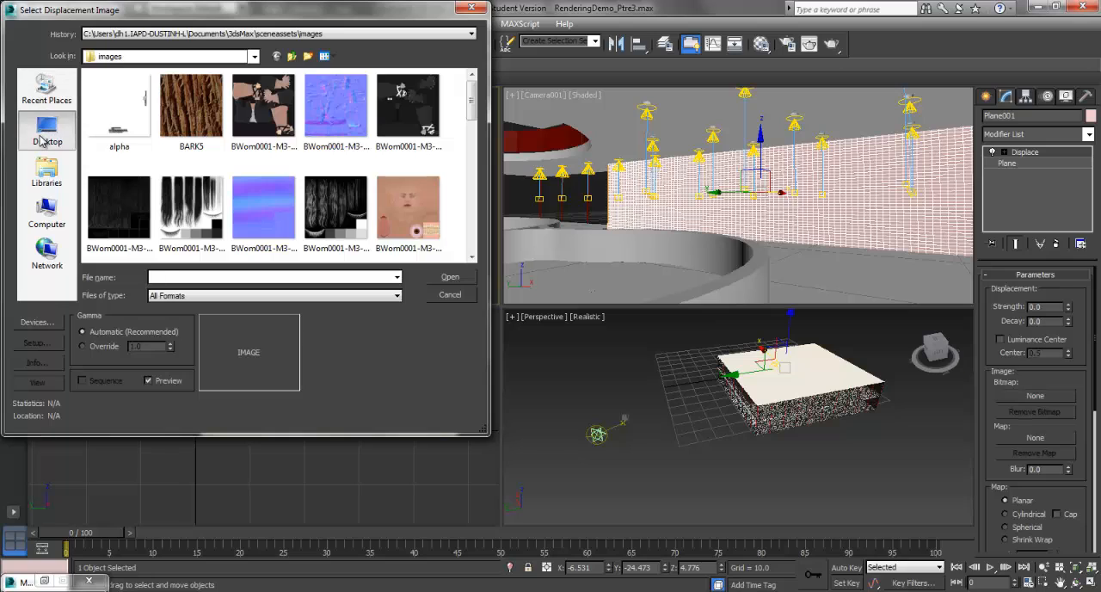
{"action": "double_click", "coordinate": [288, 162]}
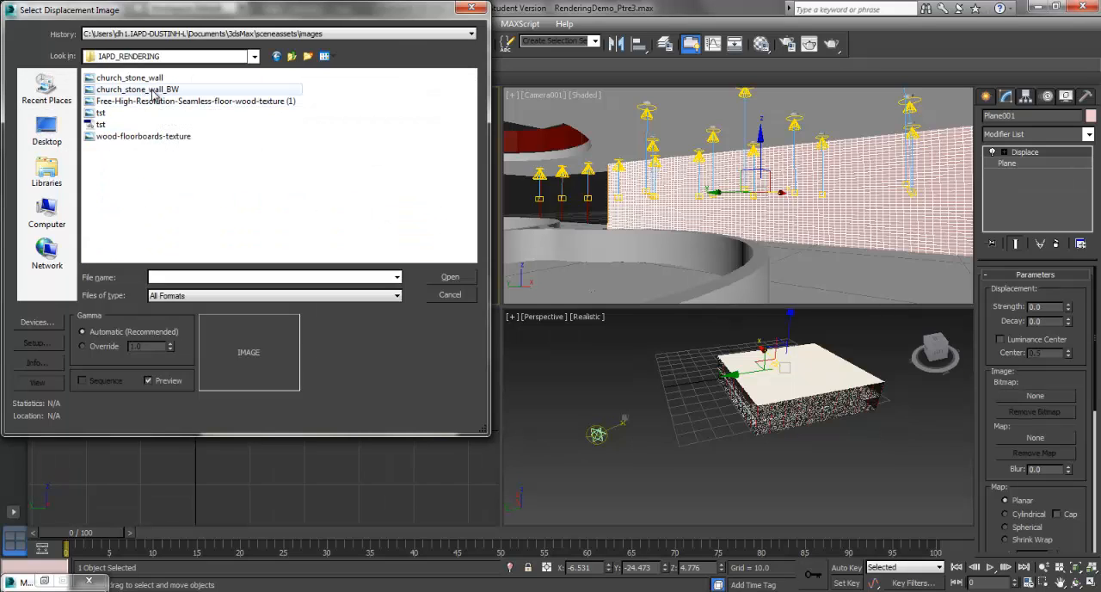
{"action": "double_click", "coordinate": [153, 94]}
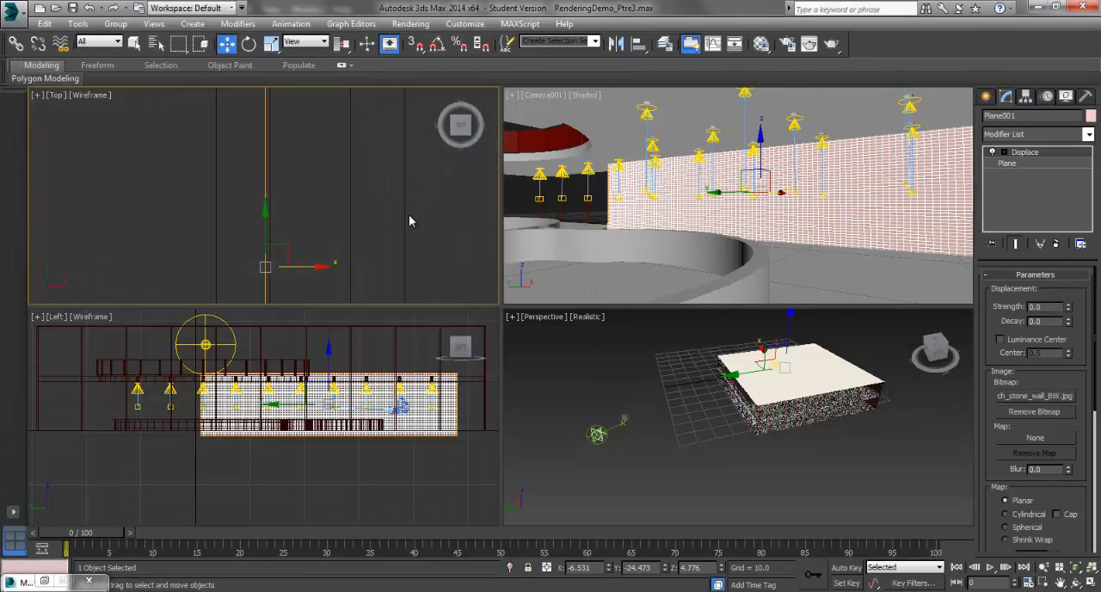
Step: Raise the Displace modifier's strength to 0.14
{"action": "left_click", "coordinate": [1069, 307]}
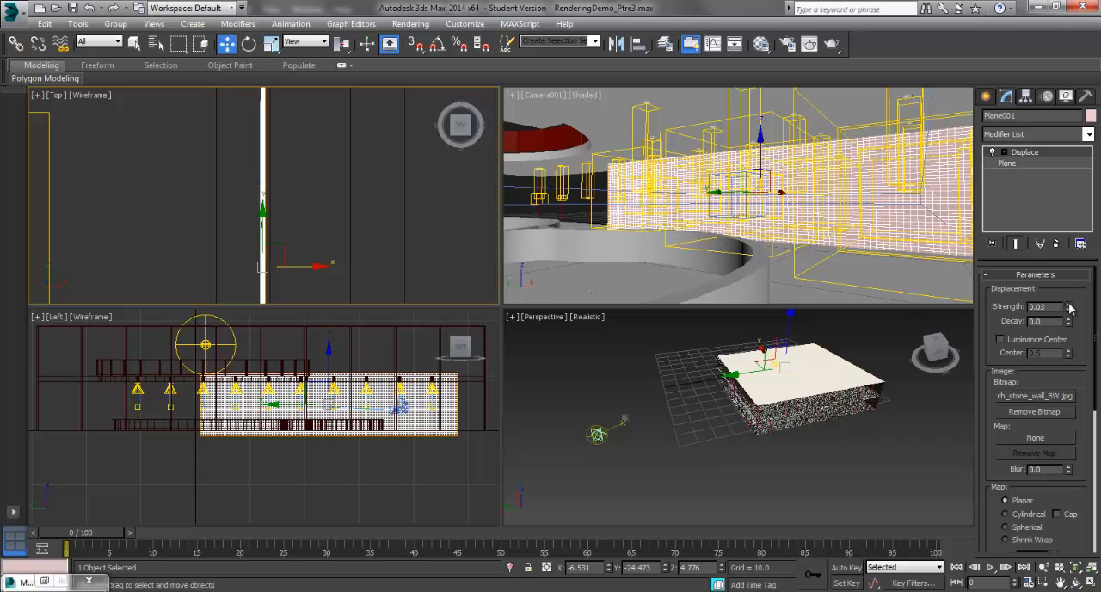
{"action": "left_click", "coordinate": [1069, 306]}
{"action": "left_click_drag", "start_coordinate": [1069, 306], "coordinate": [1069, 304]}
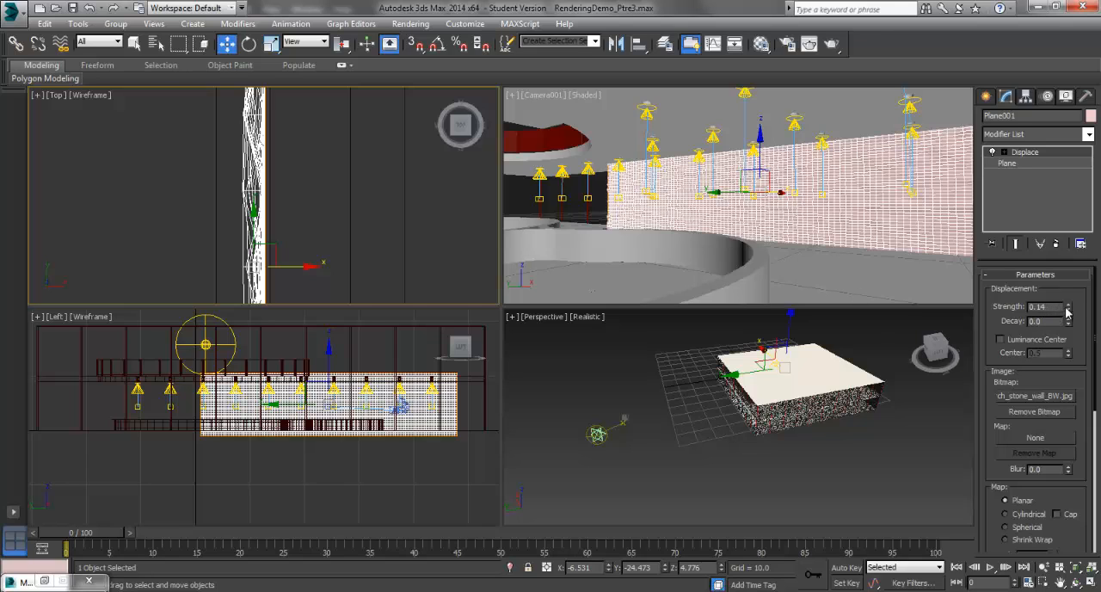
Step: Raise the Displace modifier's strength to 0.2 and deselect the plane
{"action": "left_click_drag", "start_coordinate": [1070, 306], "coordinate": [1070, 306]}
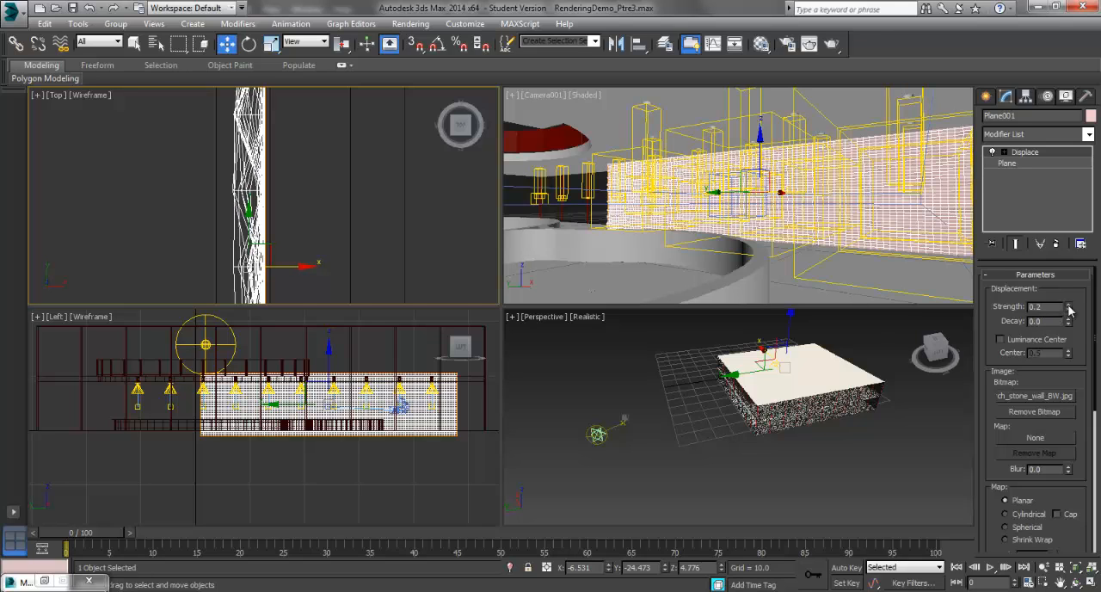
{"action": "left_click", "coordinate": [347, 215]}
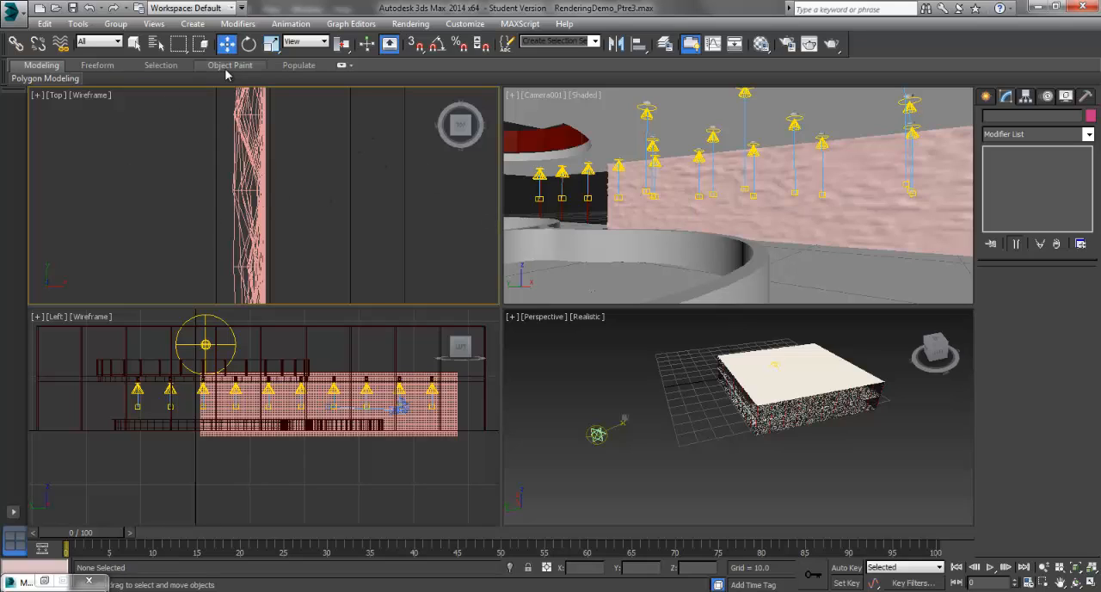
Step: Open the render setup, render the Top view, and close the rendered frame
{"action": "left_click", "coordinate": [410, 23]}
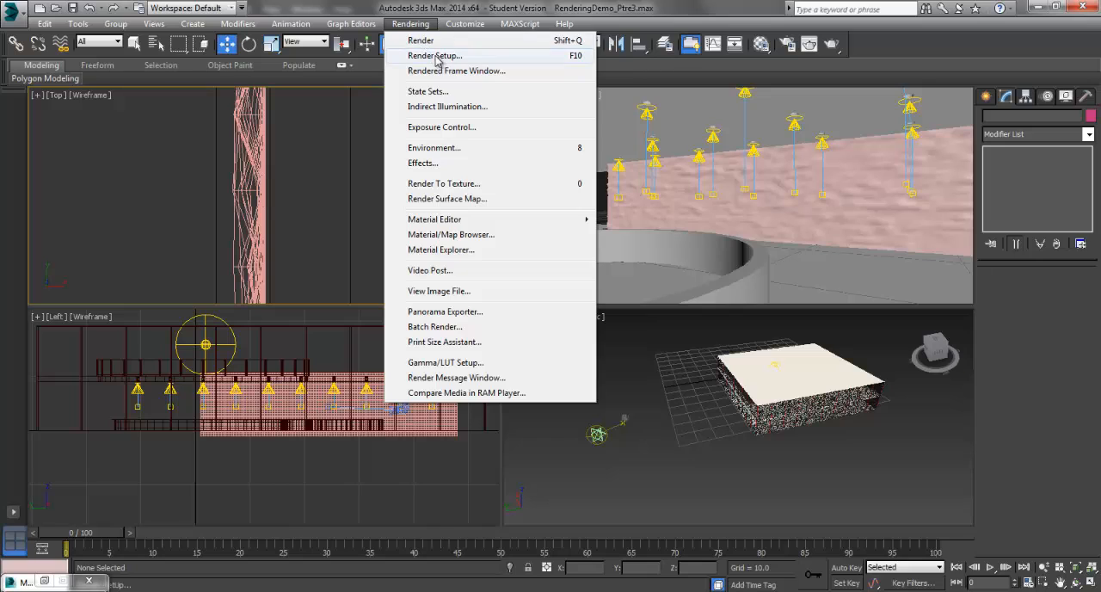
{"action": "left_click", "coordinate": [421, 40]}
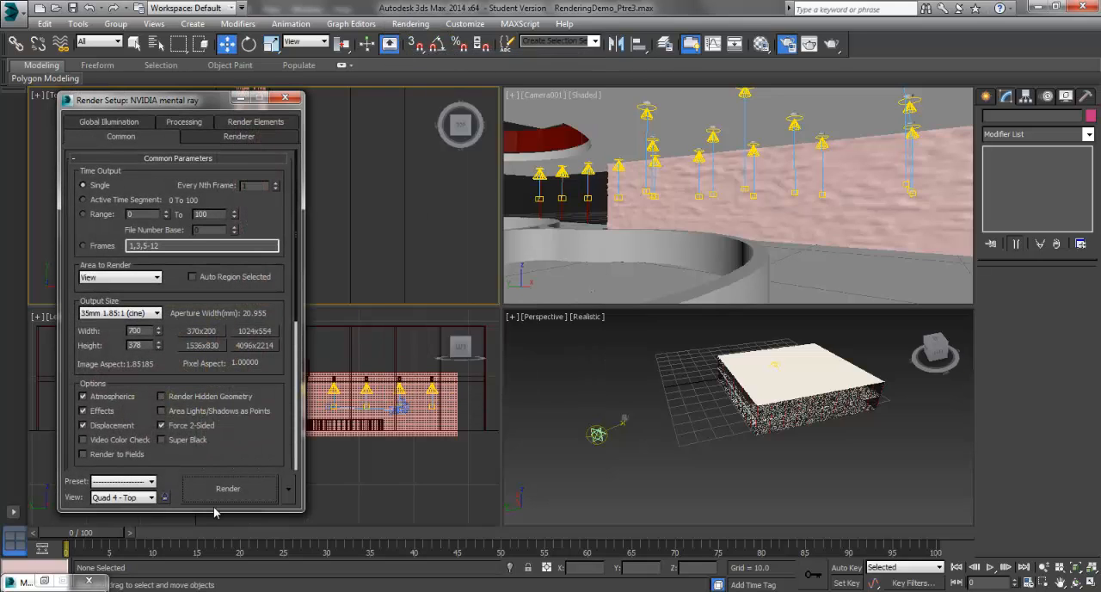
{"action": "left_click", "coordinate": [222, 494]}
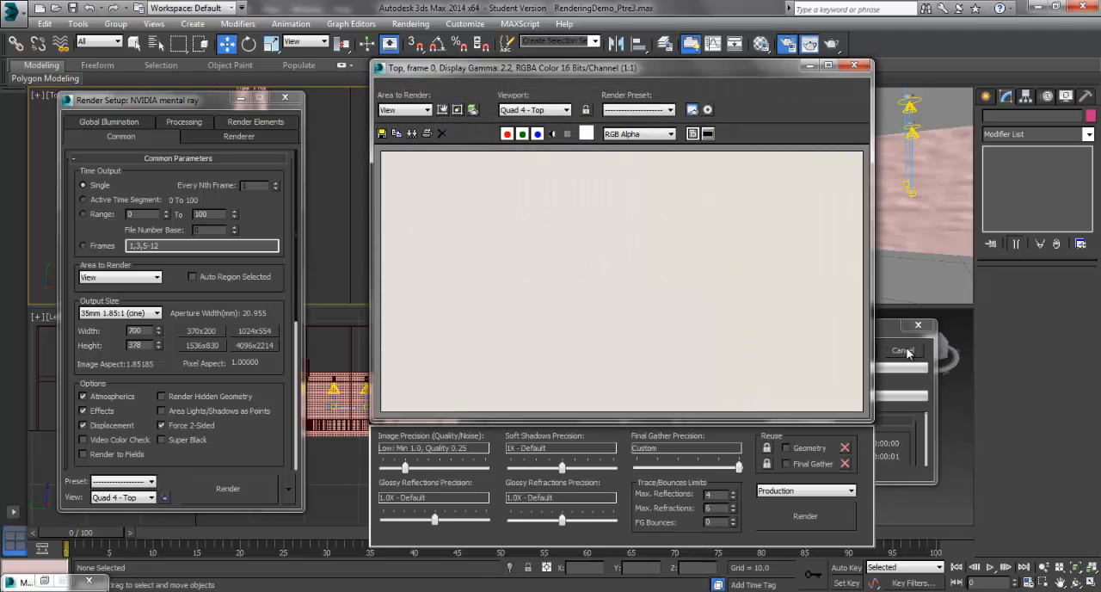
{"action": "left_click", "coordinate": [854, 66]}
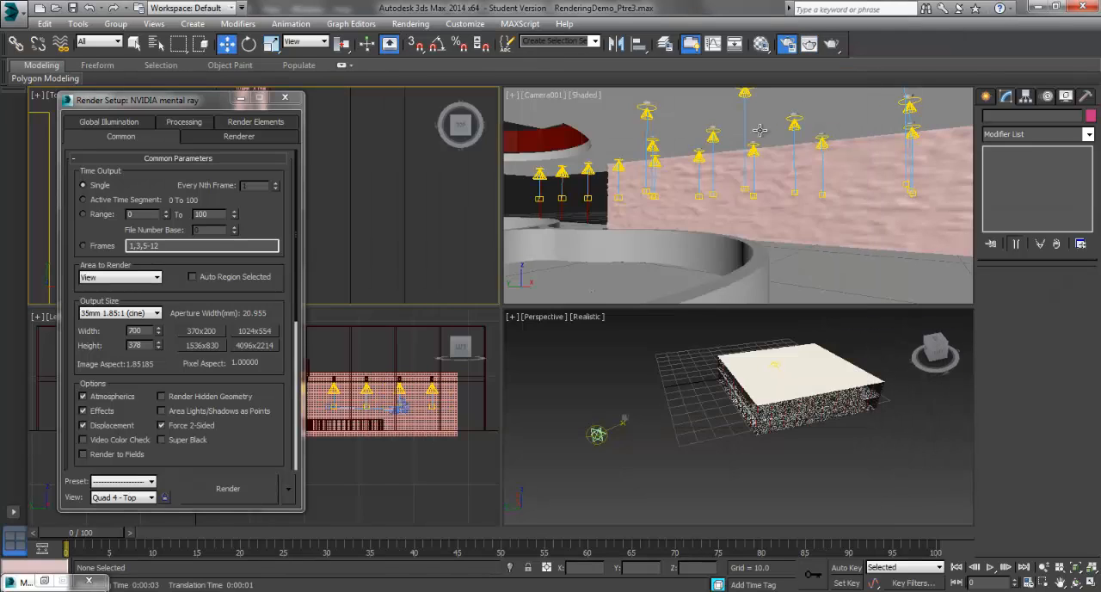
Step: Test-render the Camera001 view and stop the render partway
{"action": "left_click", "coordinate": [555, 103]}
{"action": "left_click", "coordinate": [228, 488]}
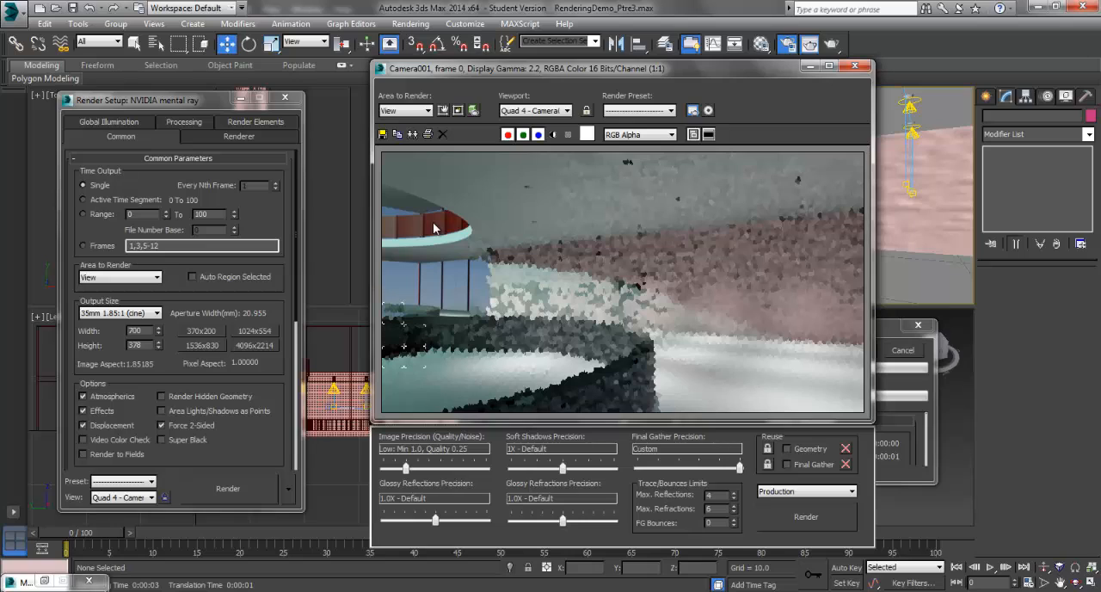
{"action": "key", "text": "Escape"}
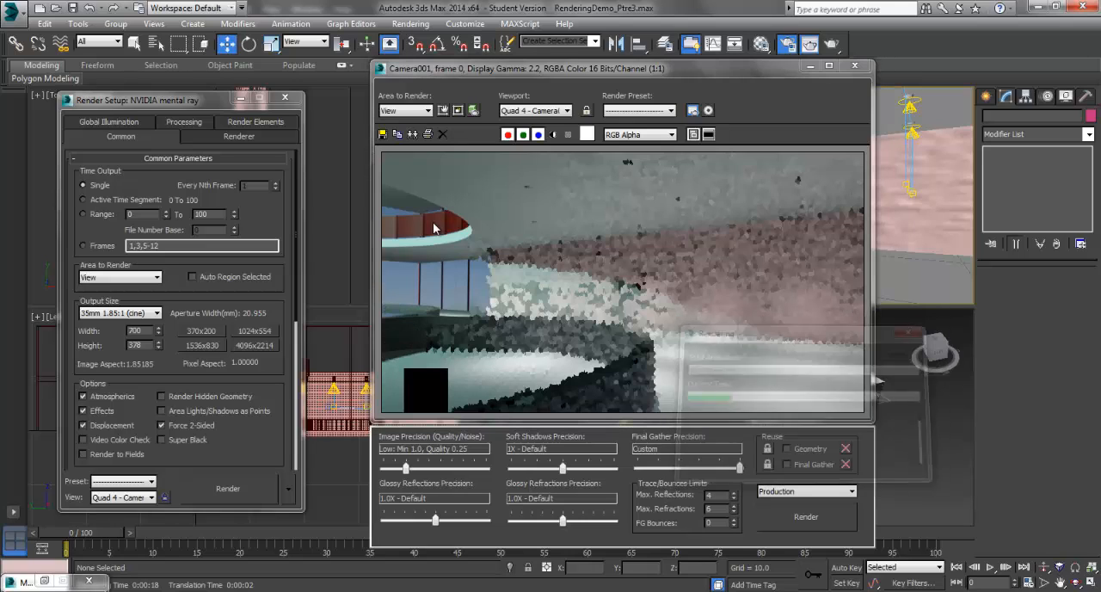
Step: Limit rendering to a small region over the far end of the displaced wall and test-render it
{"action": "left_click", "coordinate": [394, 140]}
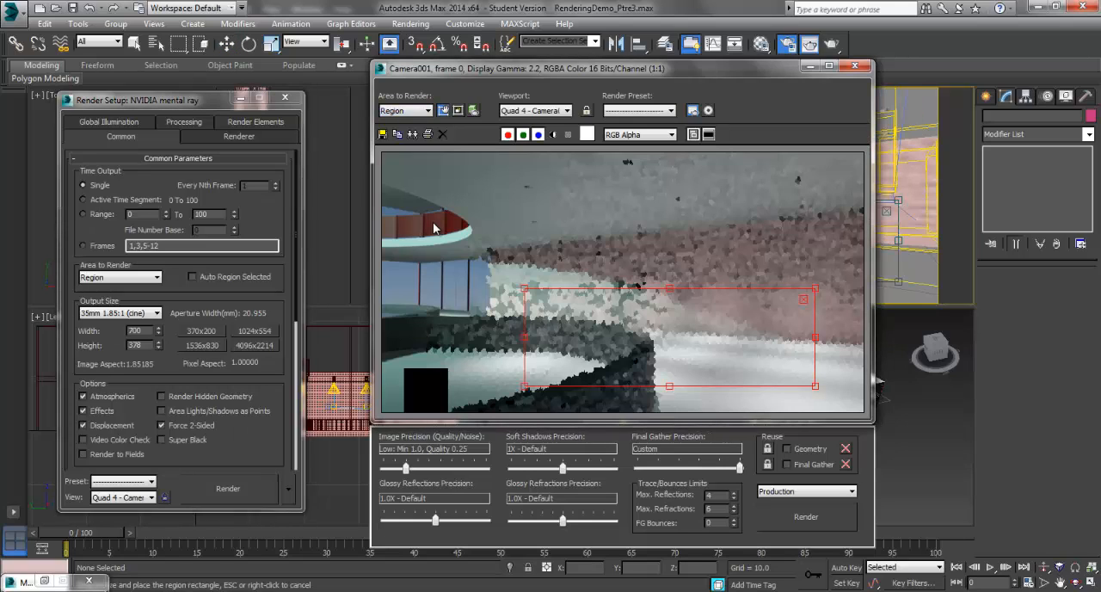
{"action": "left_click_drag", "start_coordinate": [669, 288], "coordinate": [670, 250]}
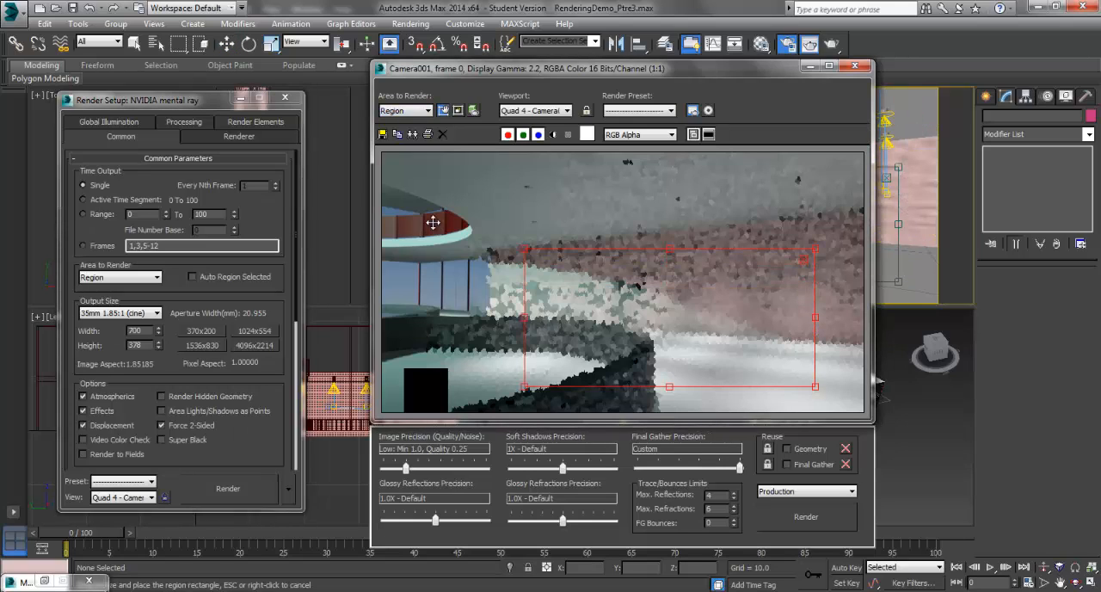
{"action": "left_click_drag", "start_coordinate": [814, 387], "coordinate": [679, 318]}
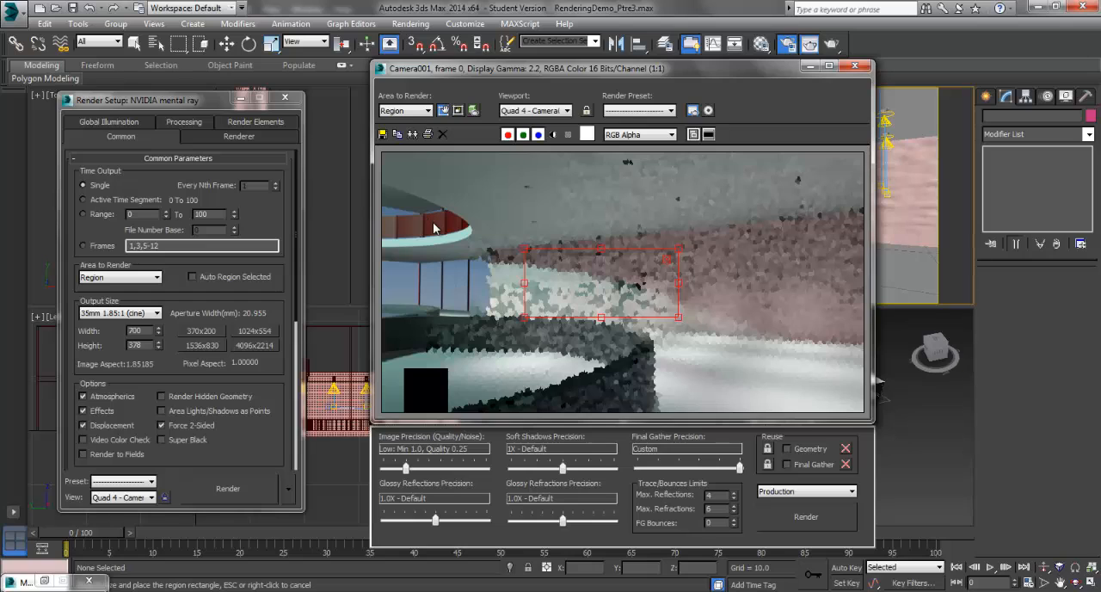
{"action": "left_click", "coordinate": [228, 488]}
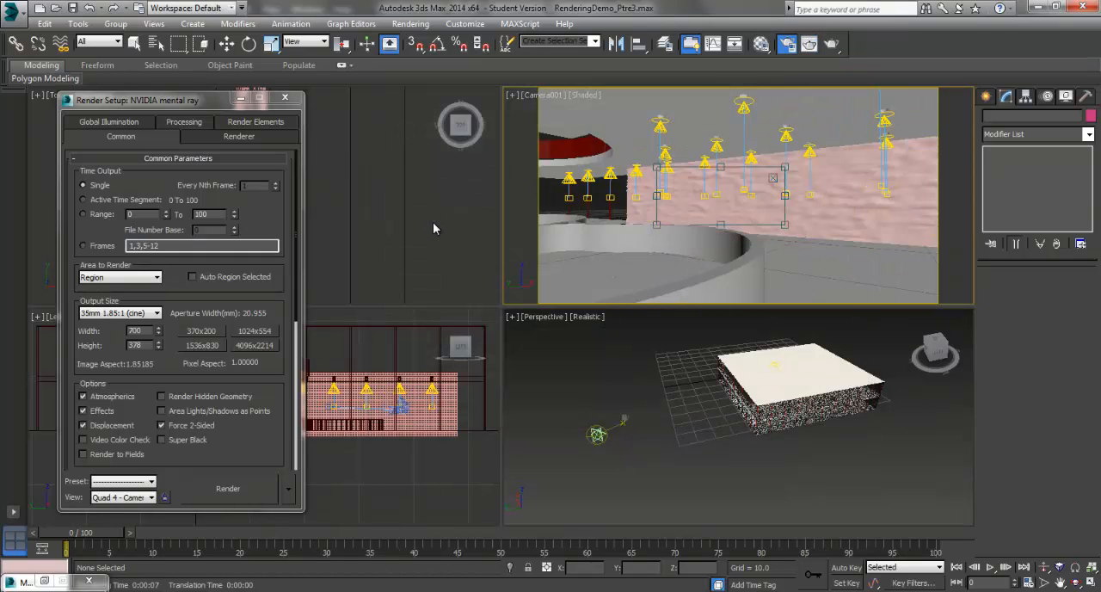
Step: Change the unused material 15 - Default to the mental ray Arch & Design type
{"action": "key", "text": "m"}
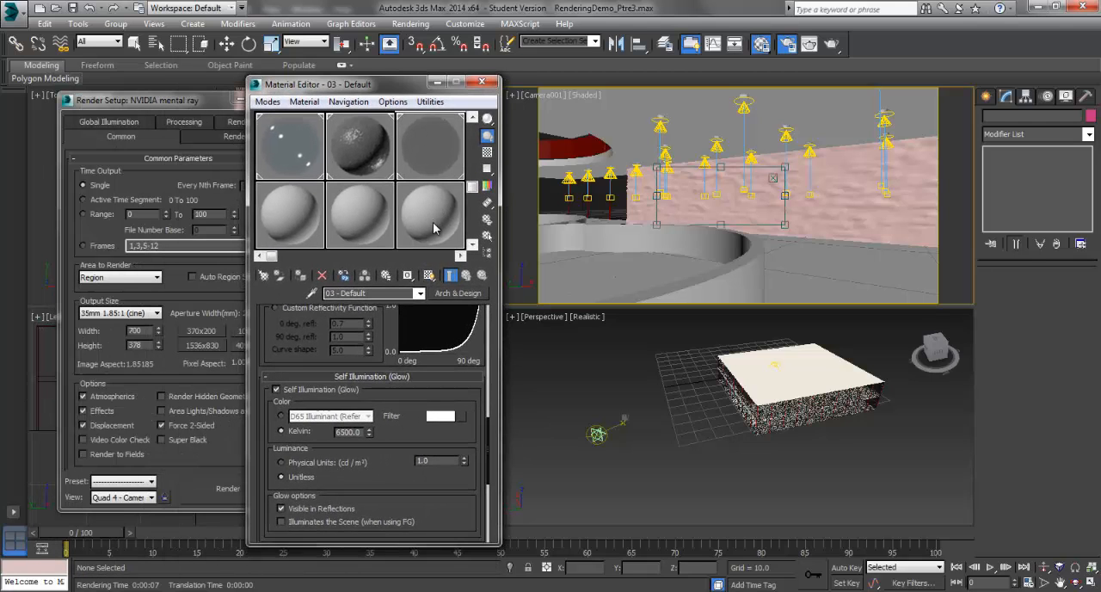
{"action": "left_click", "coordinate": [433, 222]}
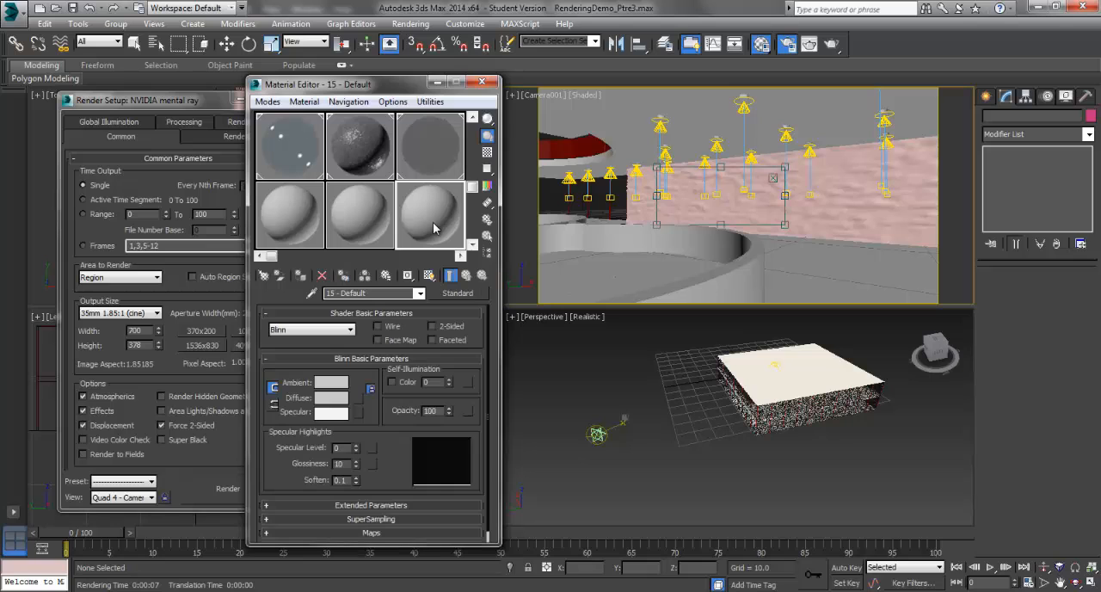
{"action": "left_click", "coordinate": [458, 293]}
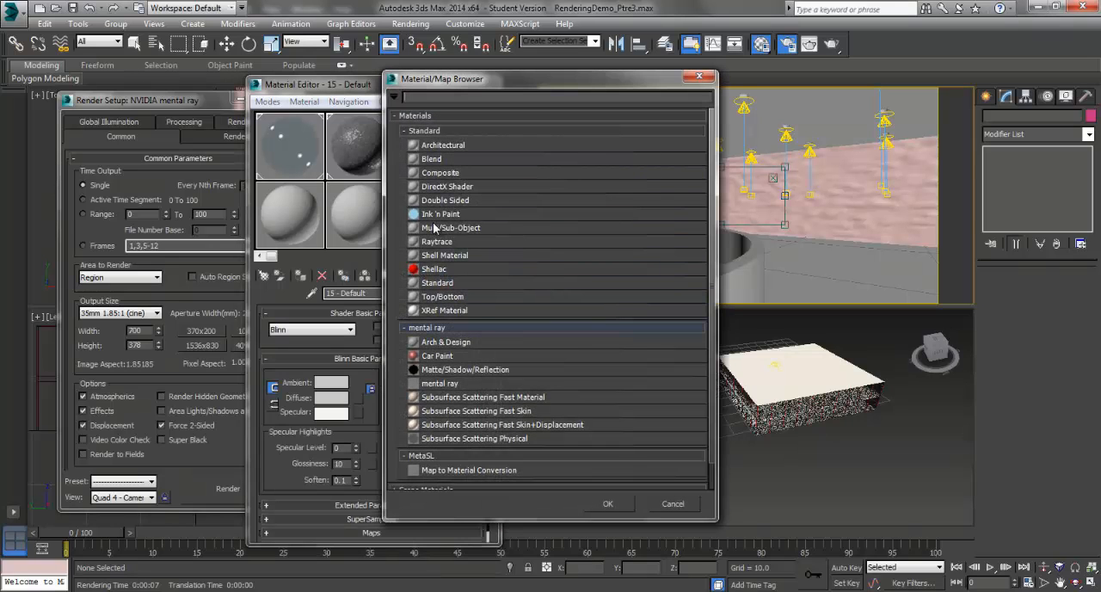
{"action": "double_click", "coordinate": [446, 342]}
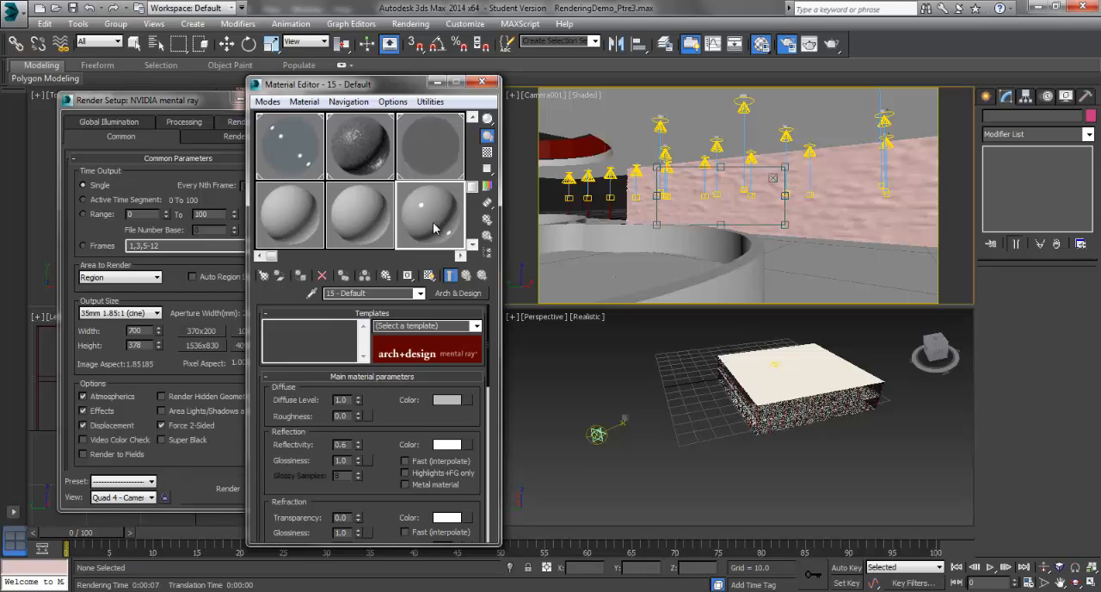
Step: Set the material's reflectivity and glossiness to 0.1, and look through the material templates
{"action": "key", "text": "BackSpace"}
{"action": "type", "text": "1"}
{"action": "key", "text": "Tab"}
{"action": "type", "text": "0.1"}
{"action": "key", "text": "Return"}
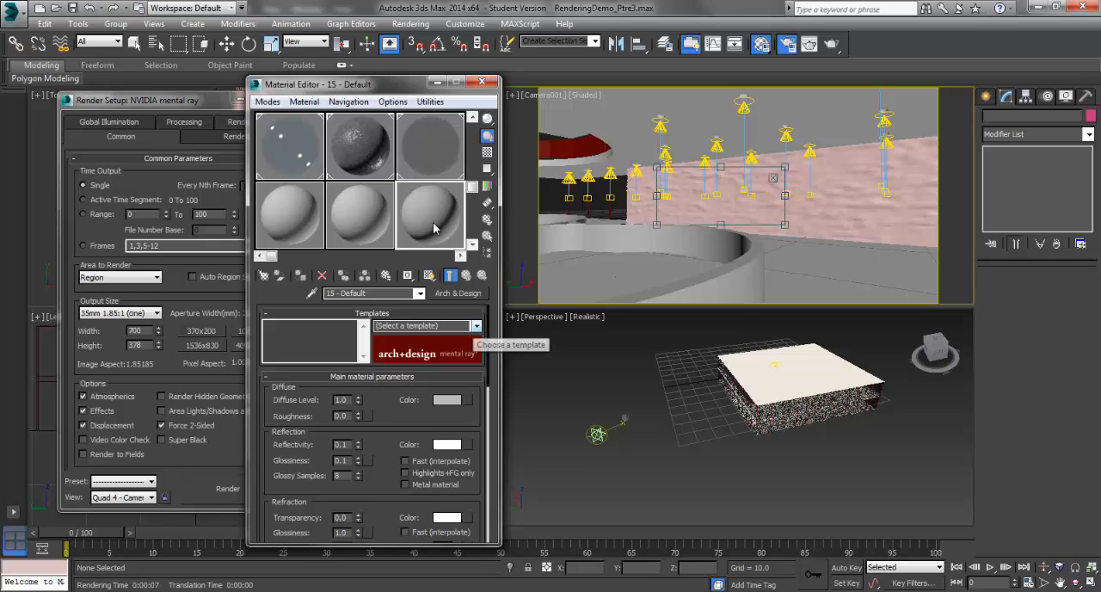
{"action": "left_click", "coordinate": [477, 327]}
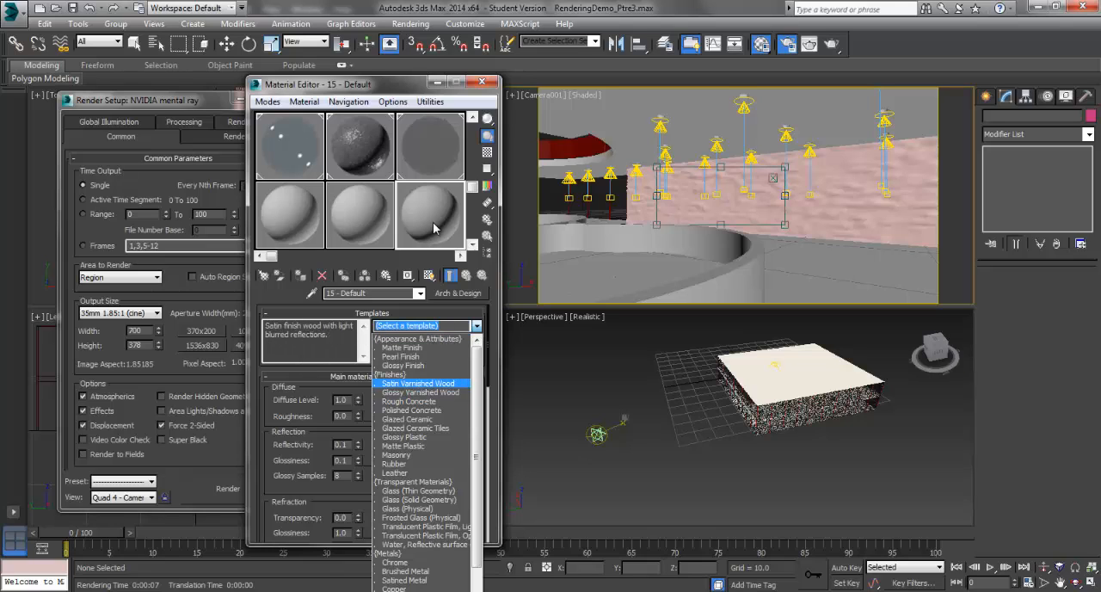
{"action": "left_click", "coordinate": [418, 384]}
Step: Load church_stone_wall.jpg as the material's diffuse color bitmap, keeping Explicit Map Channel mapping
{"action": "left_click", "coordinate": [467, 400]}
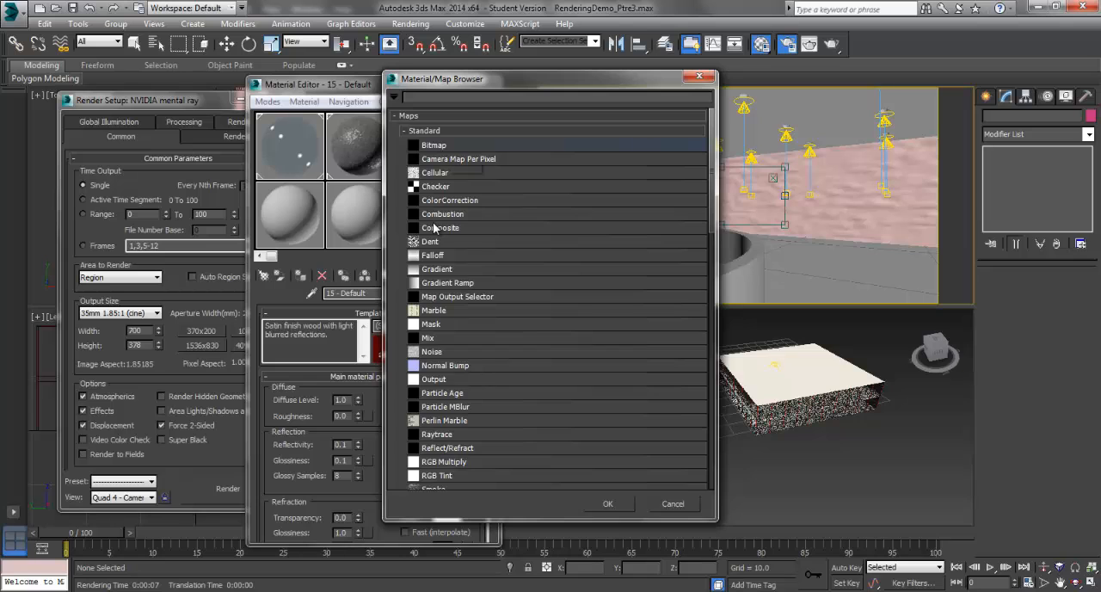
{"action": "left_click", "coordinate": [434, 144]}
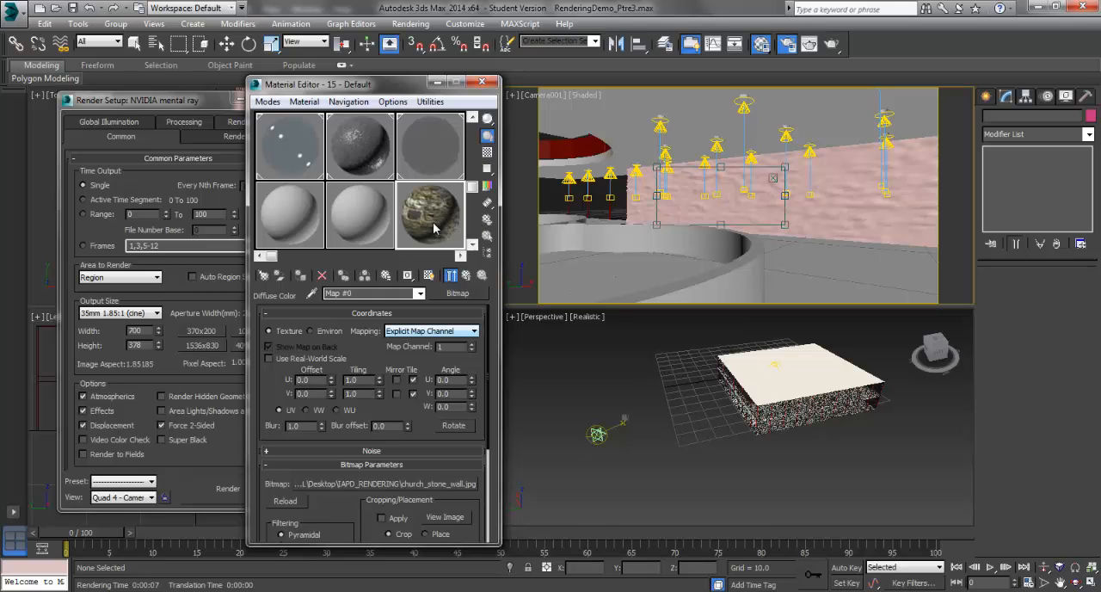
{"action": "left_click", "coordinate": [432, 331]}
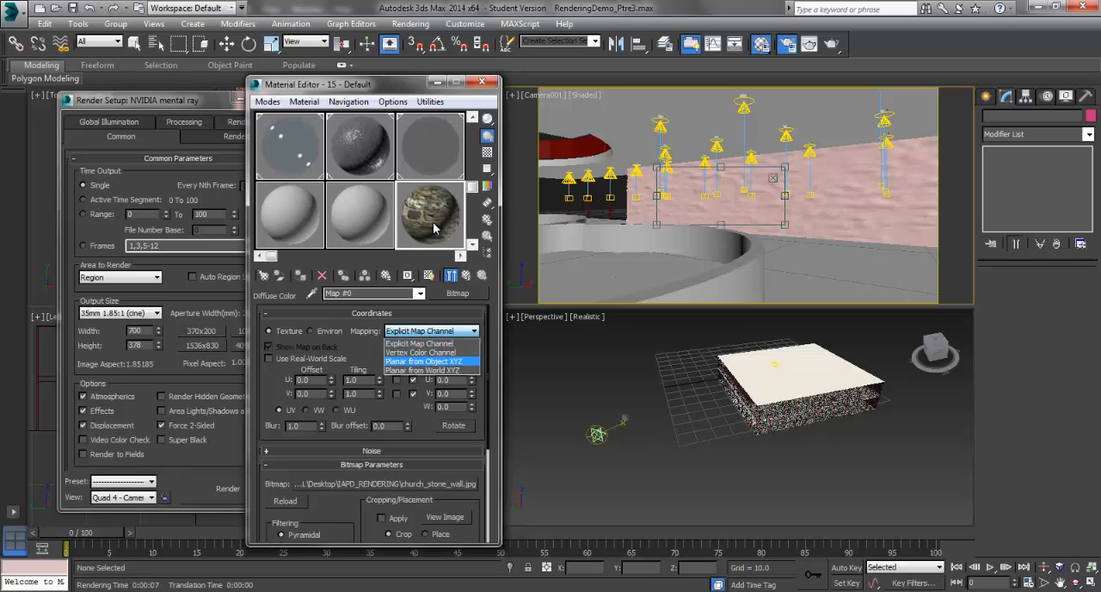
{"action": "left_click", "coordinate": [430, 343]}
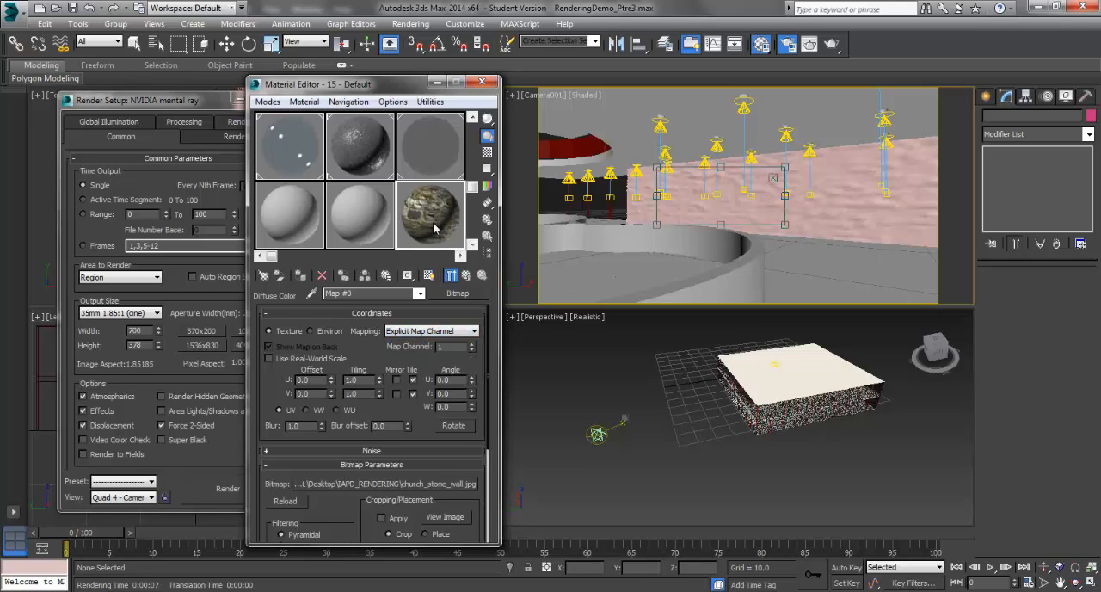
Step: Use real-world scale for the stone bitmap with a width of 0.5, and mirror it in both directions instead of tiling
{"action": "left_click", "coordinate": [268, 358]}
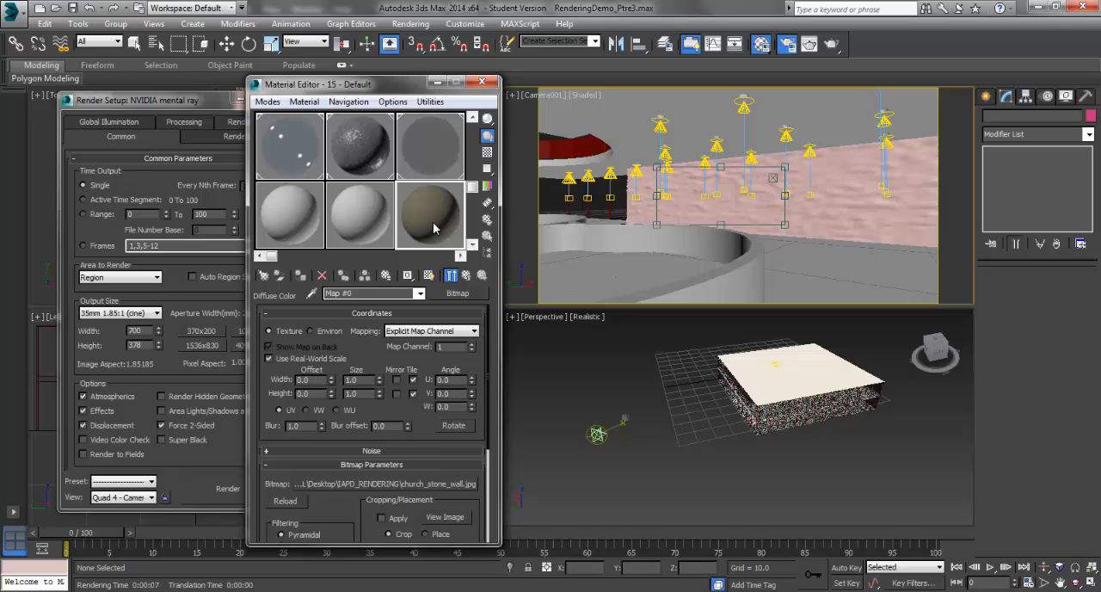
{"action": "double_click", "coordinate": [352, 379]}
{"action": "key", "text": "BackSpace"}
{"action": "type", "text": ".5"}
{"action": "left_click", "coordinate": [356, 394]}
{"action": "left_click", "coordinate": [396, 380]}
{"action": "left_click", "coordinate": [397, 394]}
Step: Start a test render of the wall region, interrupt it, and close the rendered frame
{"action": "key", "text": "shift+q"}
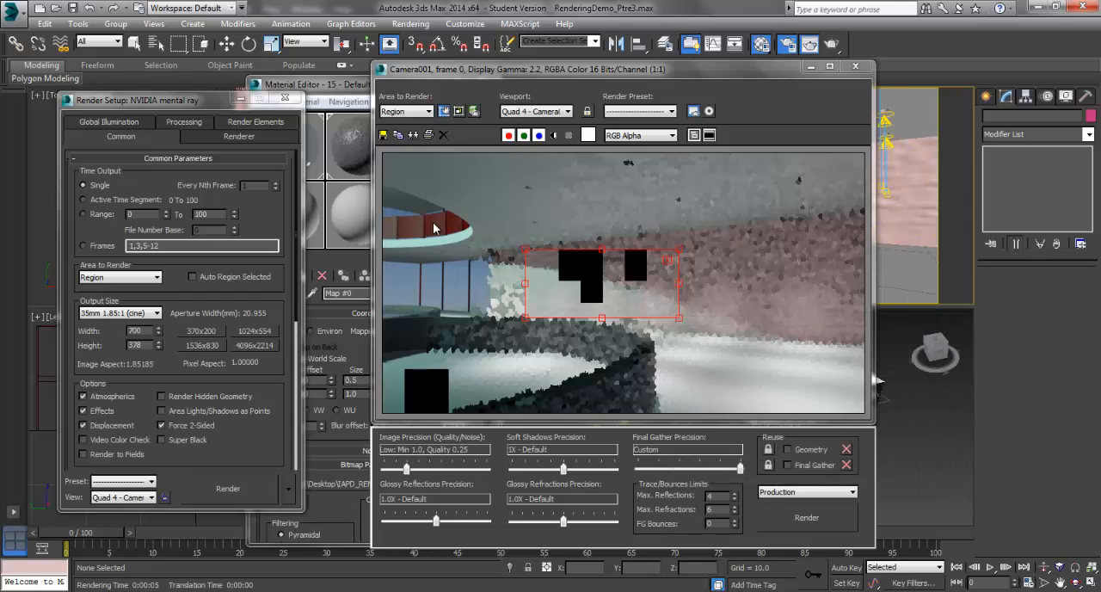
{"action": "key", "text": "m"}
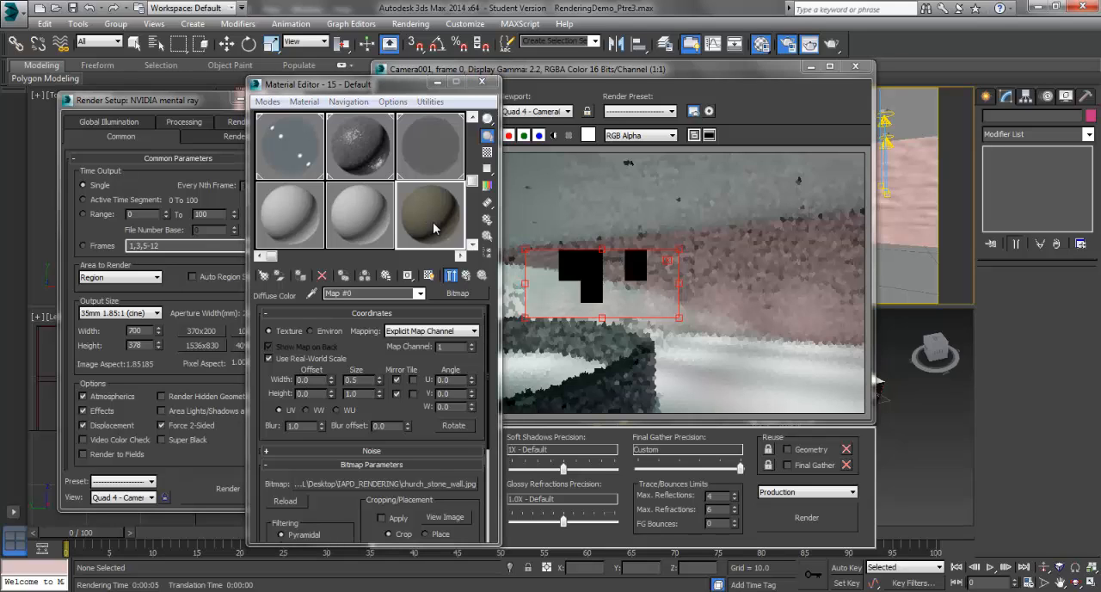
{"action": "key", "text": "alt+F4"}
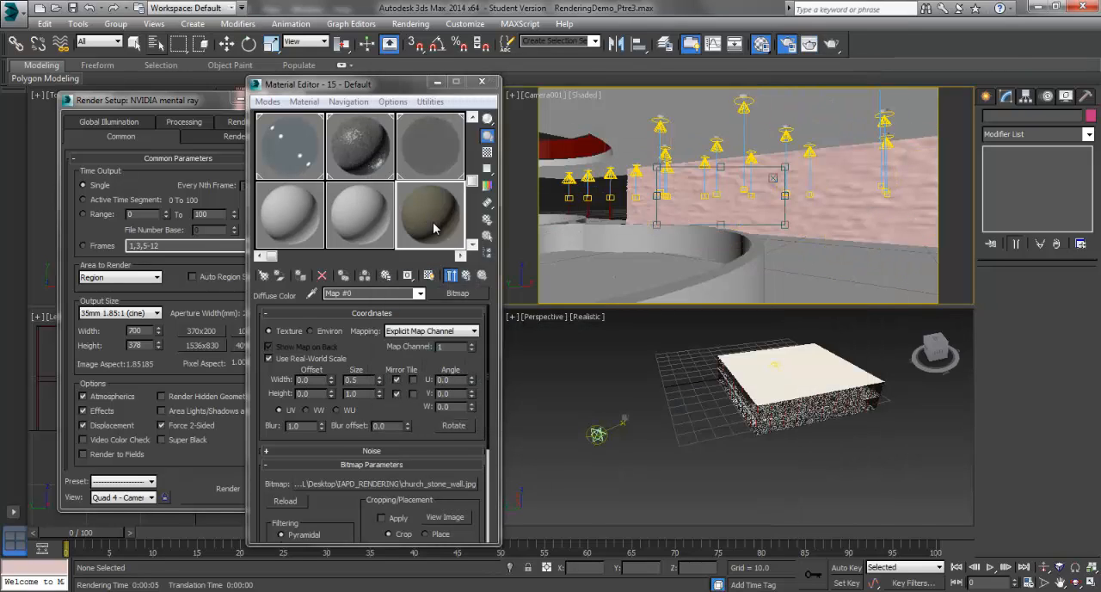
Step: Select Plane001 by name and assign the stone material to it
{"action": "key", "text": "h"}
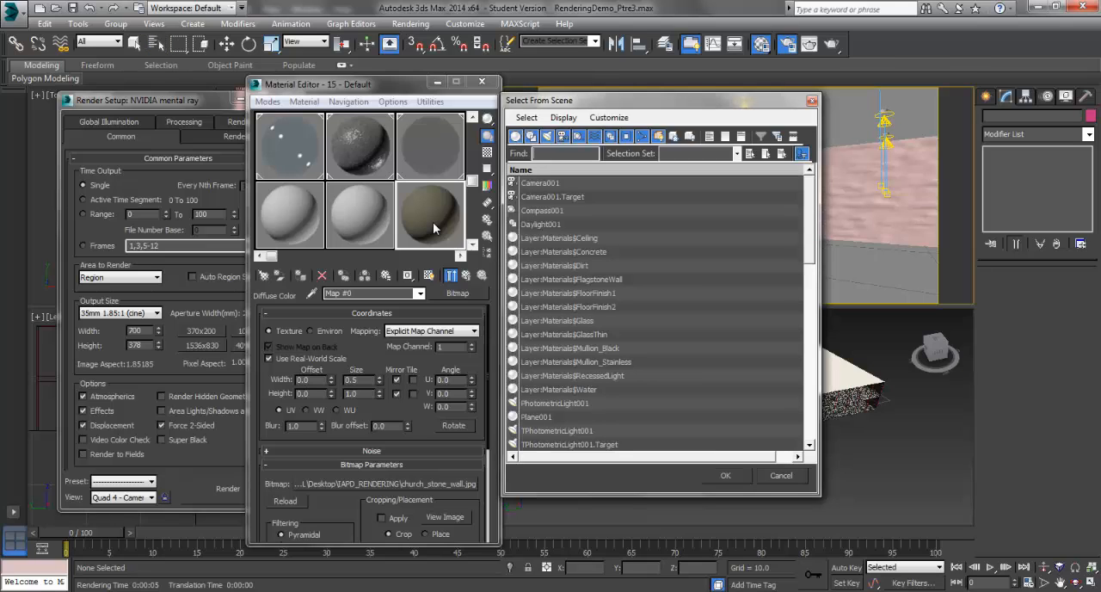
{"action": "type", "text": "pl"}
{"action": "key", "text": "Return"}
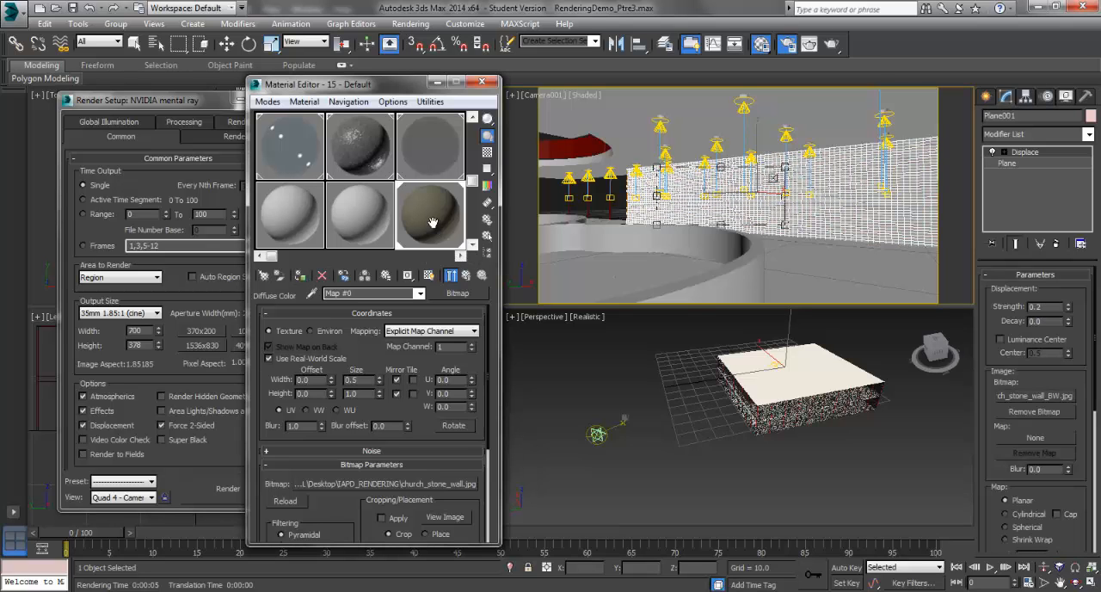
Step: Render the wall region to check the stone material, and close the rendered frame
{"action": "key", "text": "shift+q"}
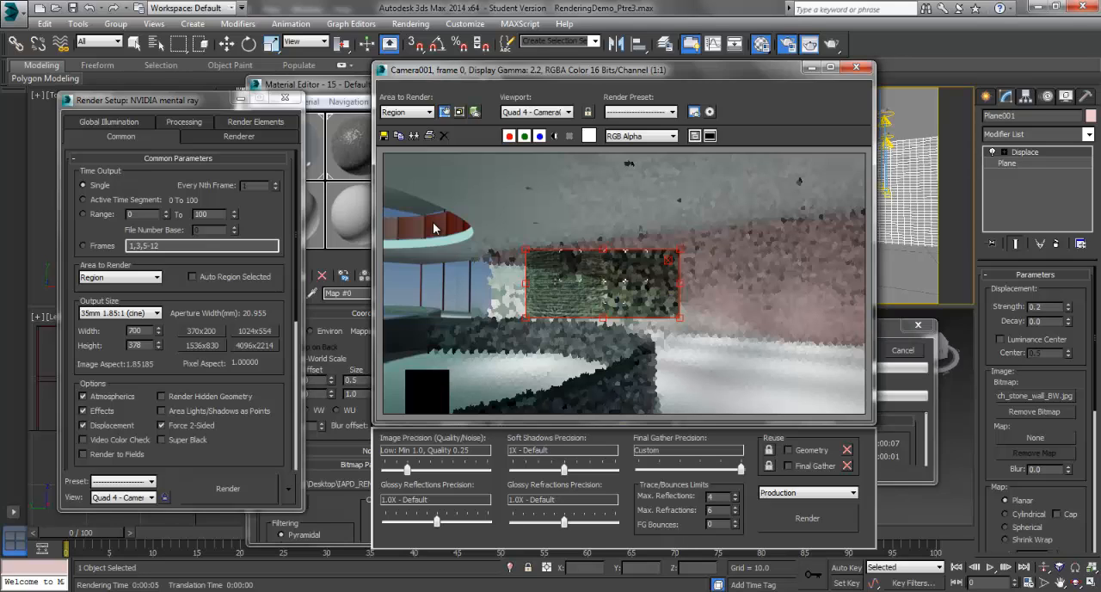
{"action": "key", "text": "m"}
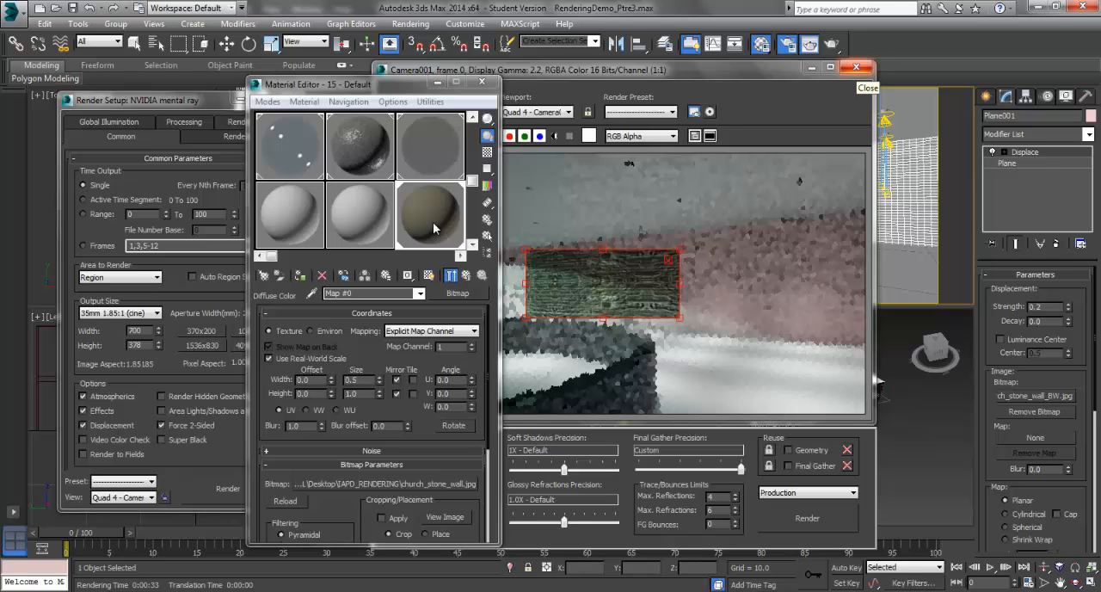
{"action": "left_click", "coordinate": [856, 68]}
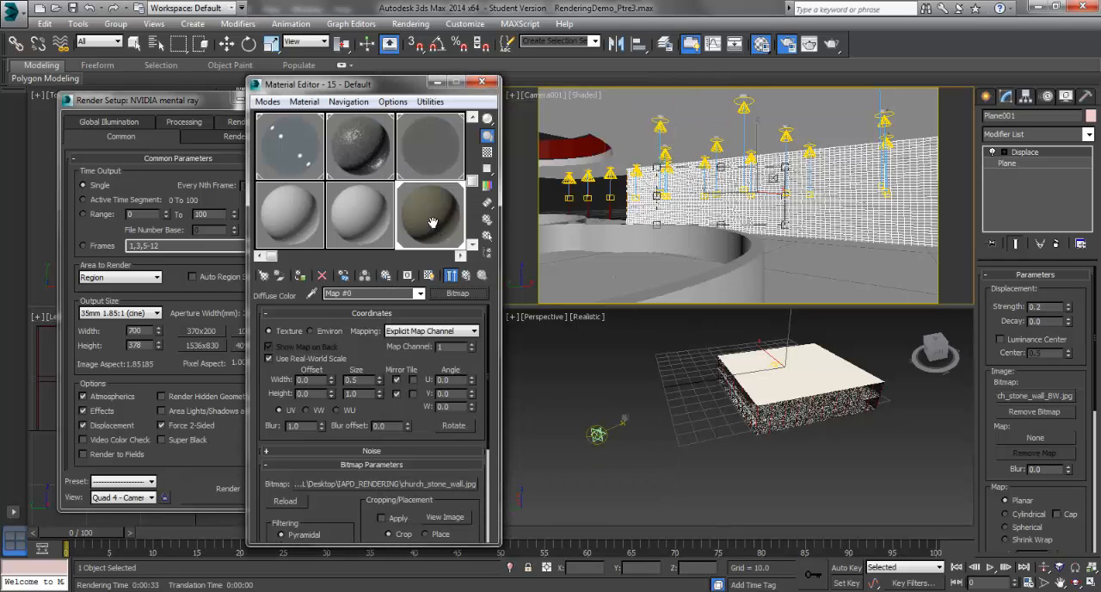
Step: Load church_stone_wall_BW as the bitmap for the stone material's bump map
{"action": "left_click", "coordinate": [420, 293]}
{"action": "left_click", "coordinate": [370, 305]}
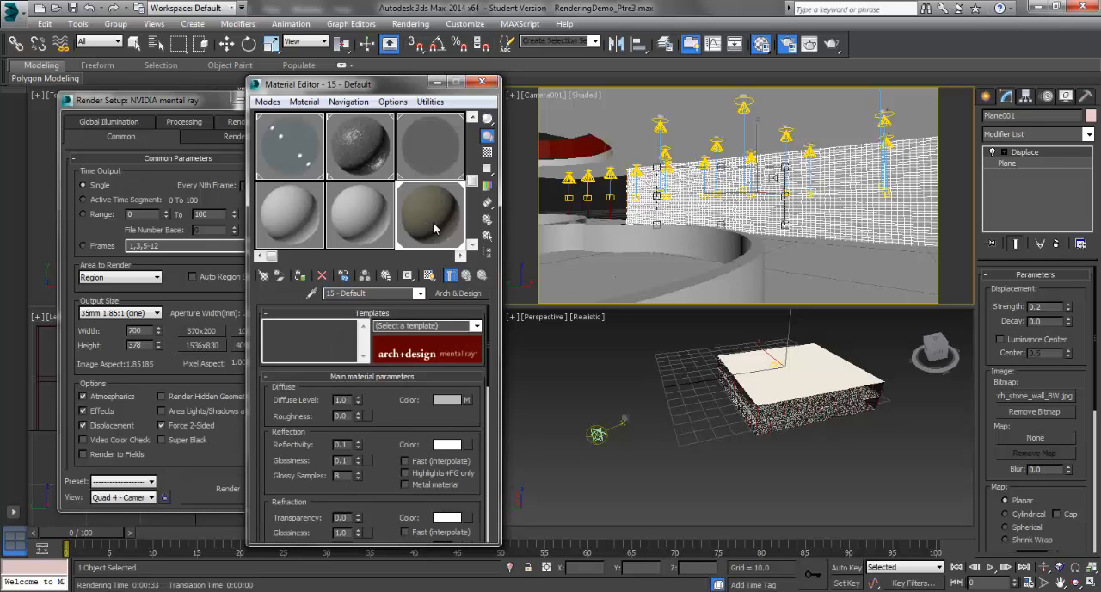
{"action": "scroll", "coordinate": [432, 223], "scroll_direction": "down", "scroll_amount": 8}
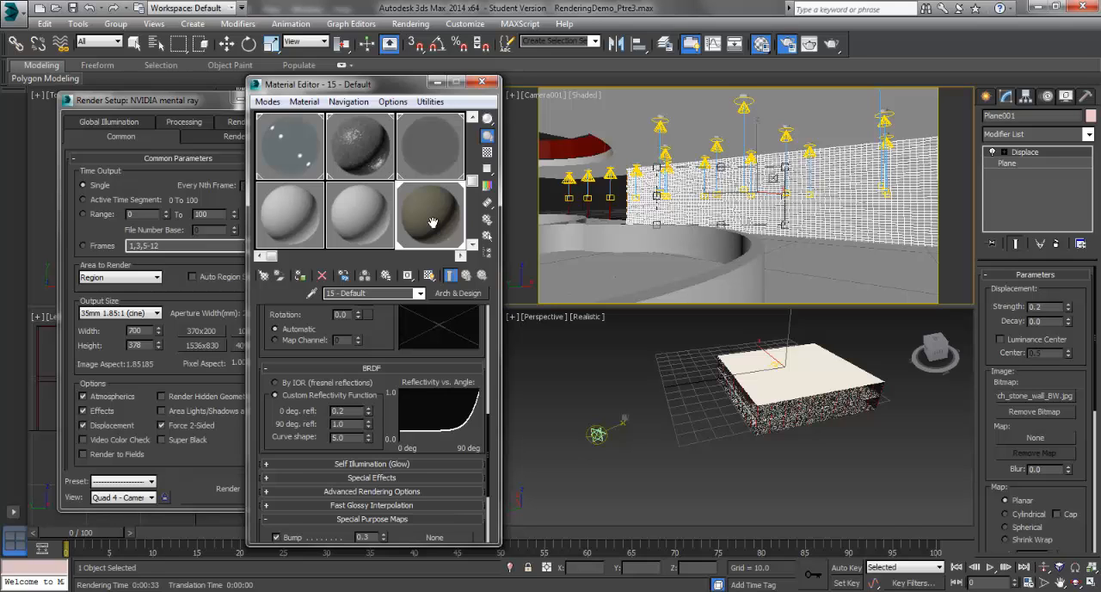
{"action": "scroll", "coordinate": [433, 227], "scroll_direction": "down", "scroll_amount": 5}
{"action": "left_click", "coordinate": [435, 408]}
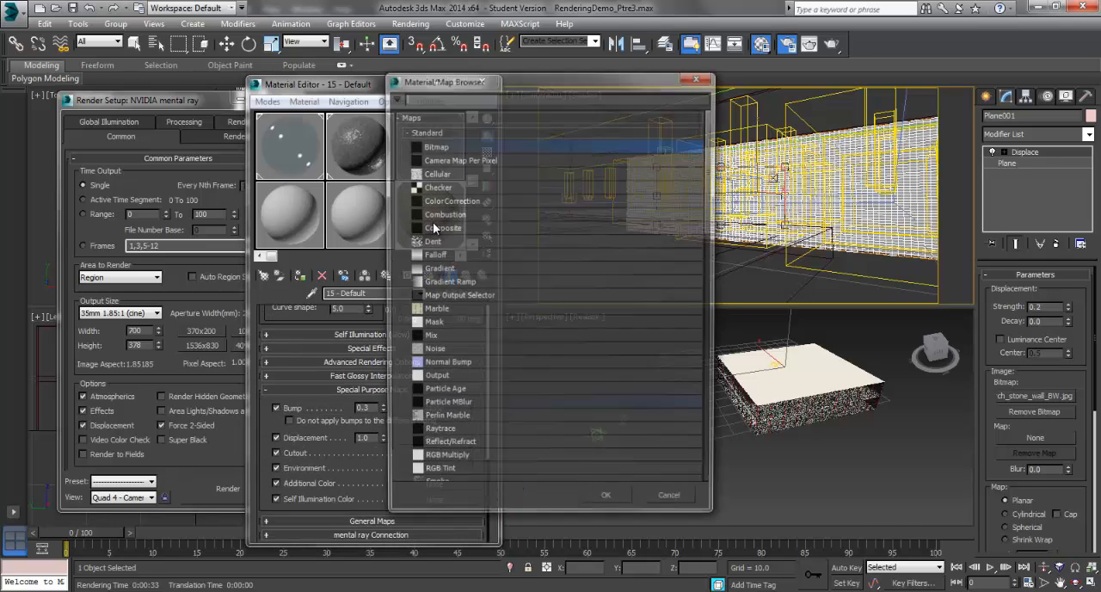
{"action": "key", "text": "Return"}
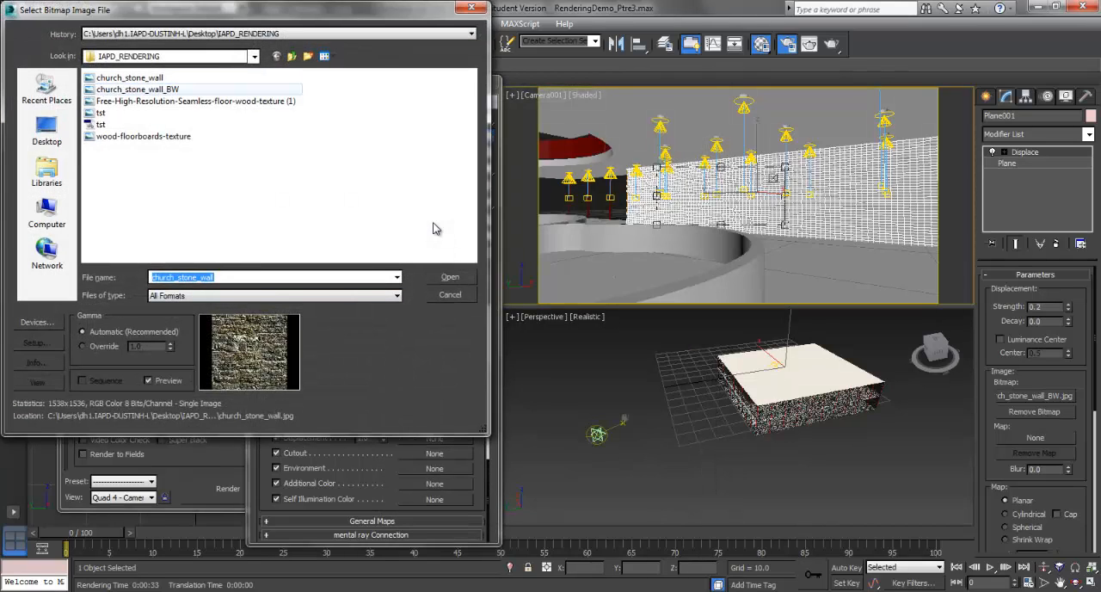
{"action": "double_click", "coordinate": [138, 90]}
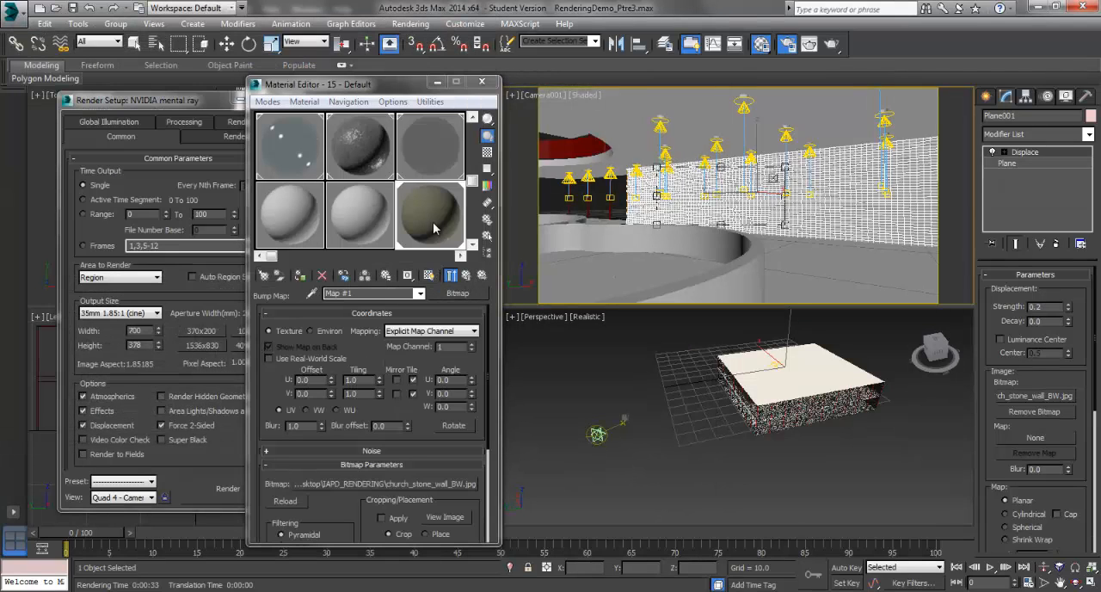
Step: Set the bump bitmap's U tiling to 0.5, mirror it in both directions, and switch it to real-world scale
{"action": "double_click", "coordinate": [353, 380]}
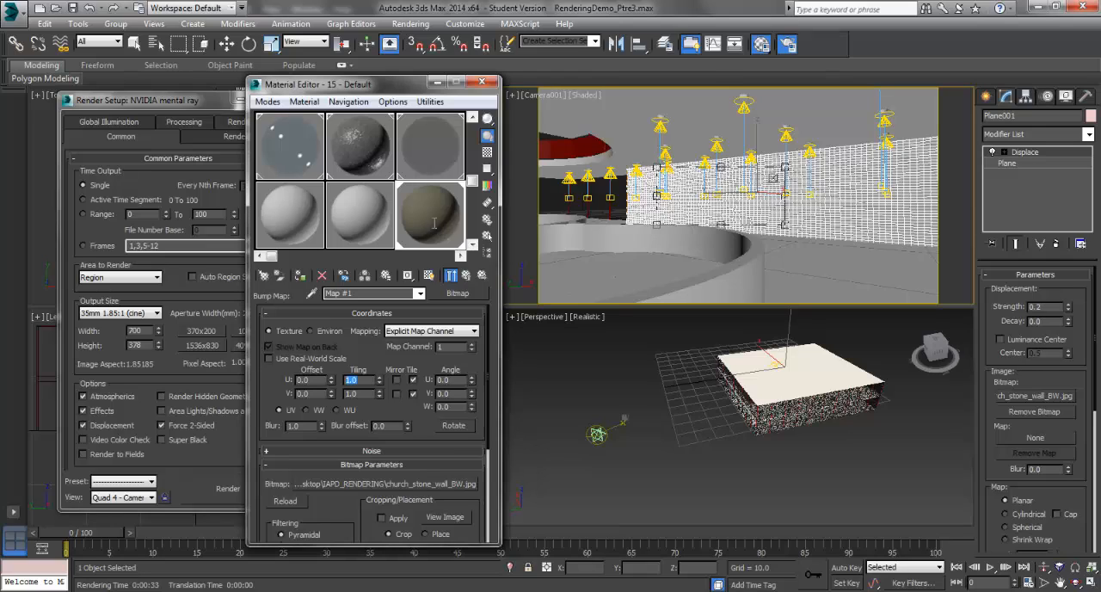
{"action": "type", "text": ".5"}
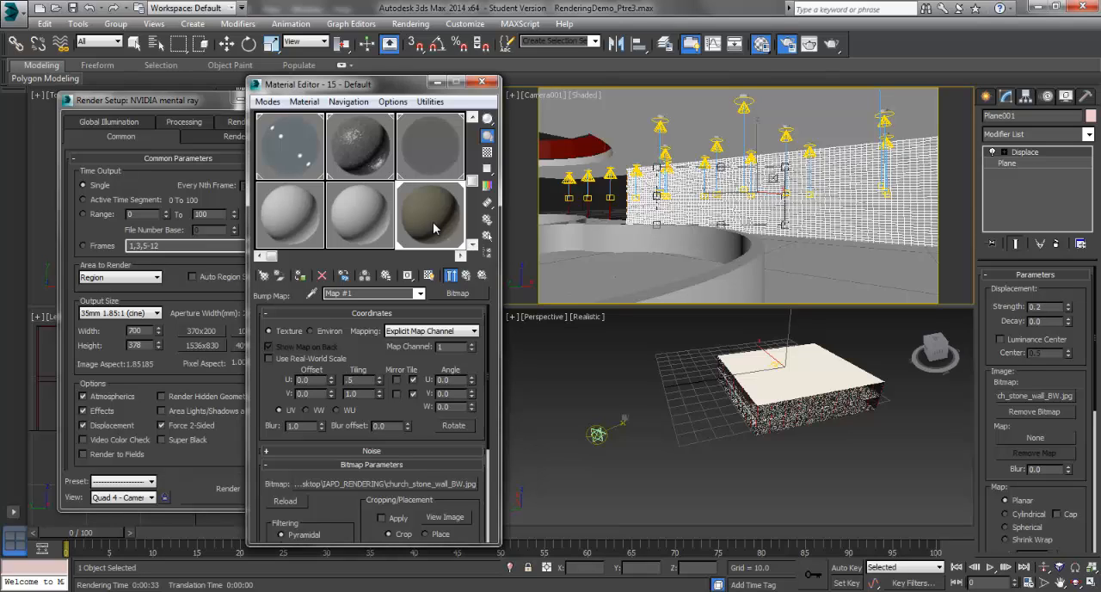
{"action": "left_click", "coordinate": [397, 380]}
{"action": "left_click", "coordinate": [397, 393]}
{"action": "left_click", "coordinate": [269, 358]}
Step: Return to the stone material's main level and set its bump amount to 1.0
{"action": "left_click", "coordinate": [420, 293]}
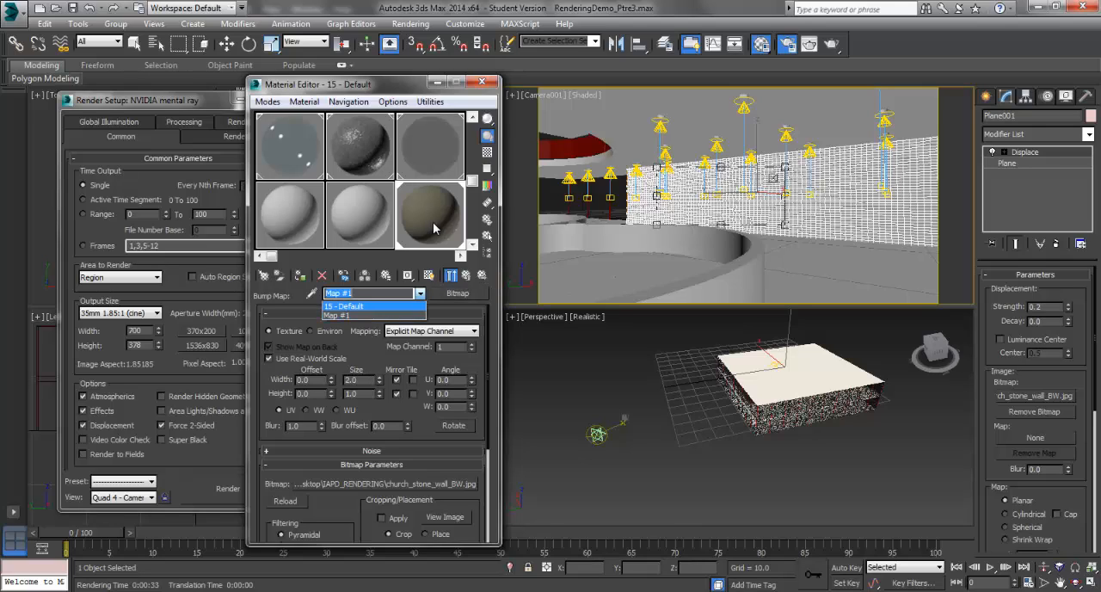
{"action": "left_click", "coordinate": [370, 307]}
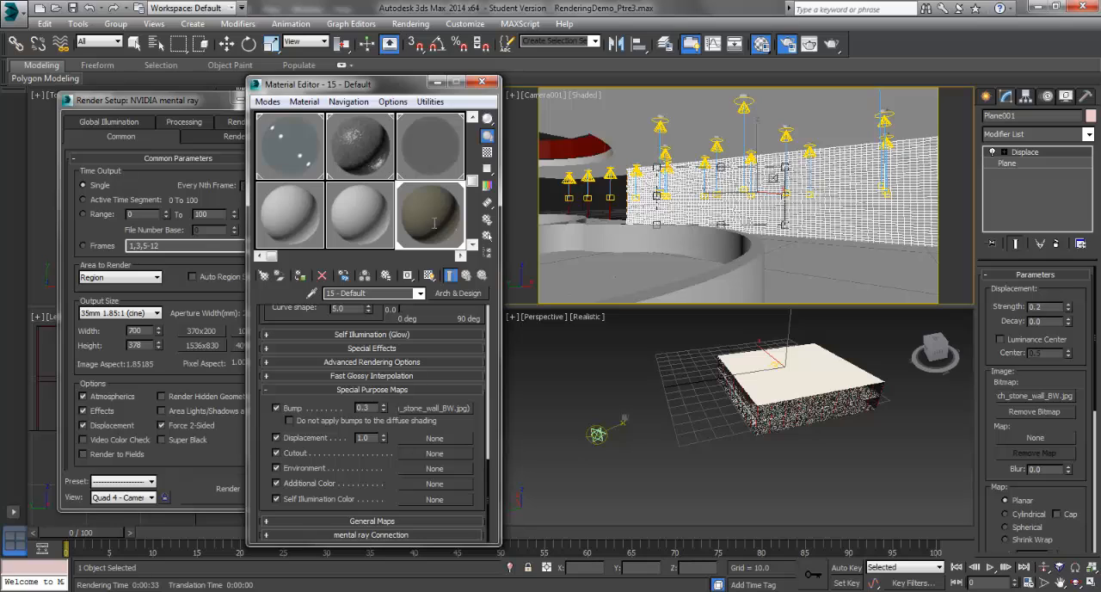
{"action": "double_click", "coordinate": [363, 408]}
{"action": "type", "text": "1"}
{"action": "key", "text": "Return"}
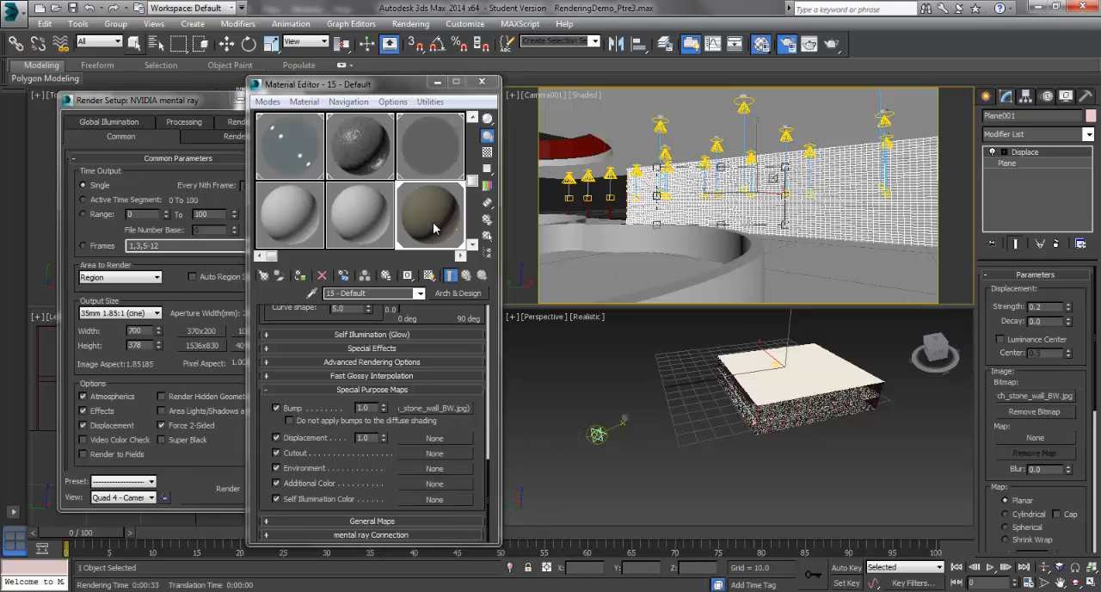
Step: Select the Layer:Materials$FloorFinish2 object by name and change the unused material 14 - Default to Arch & Design
{"action": "key", "text": "h"}
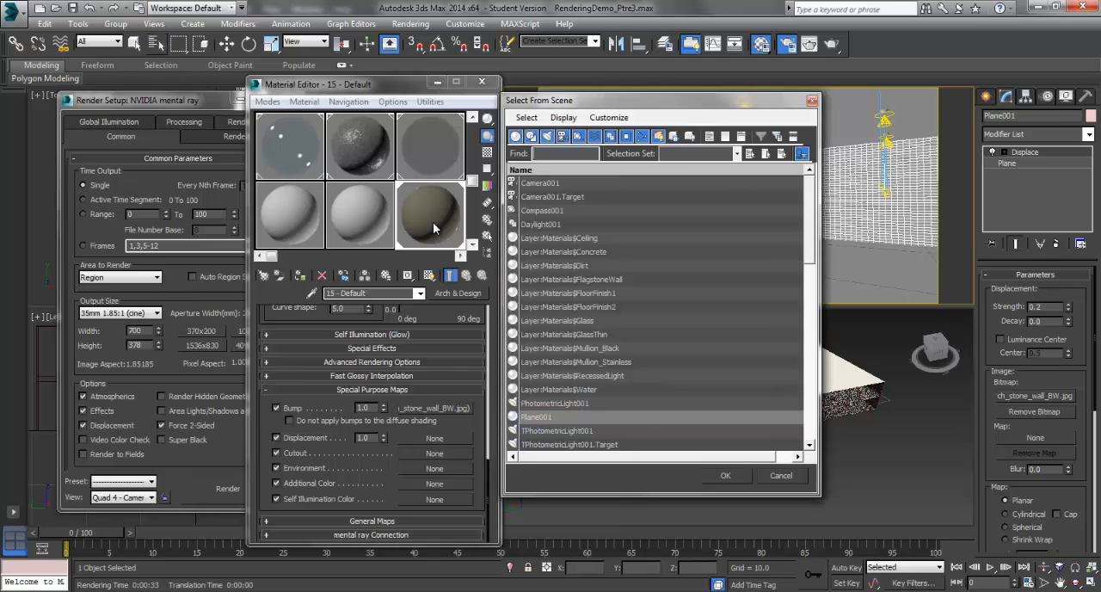
{"action": "double_click", "coordinate": [569, 307]}
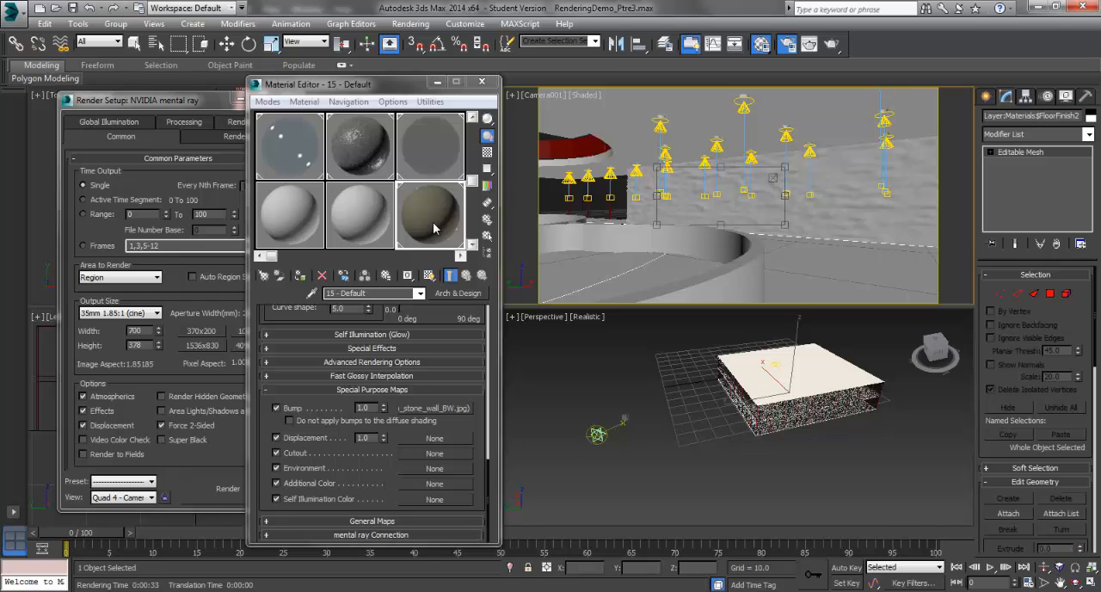
{"action": "left_click", "coordinate": [434, 228]}
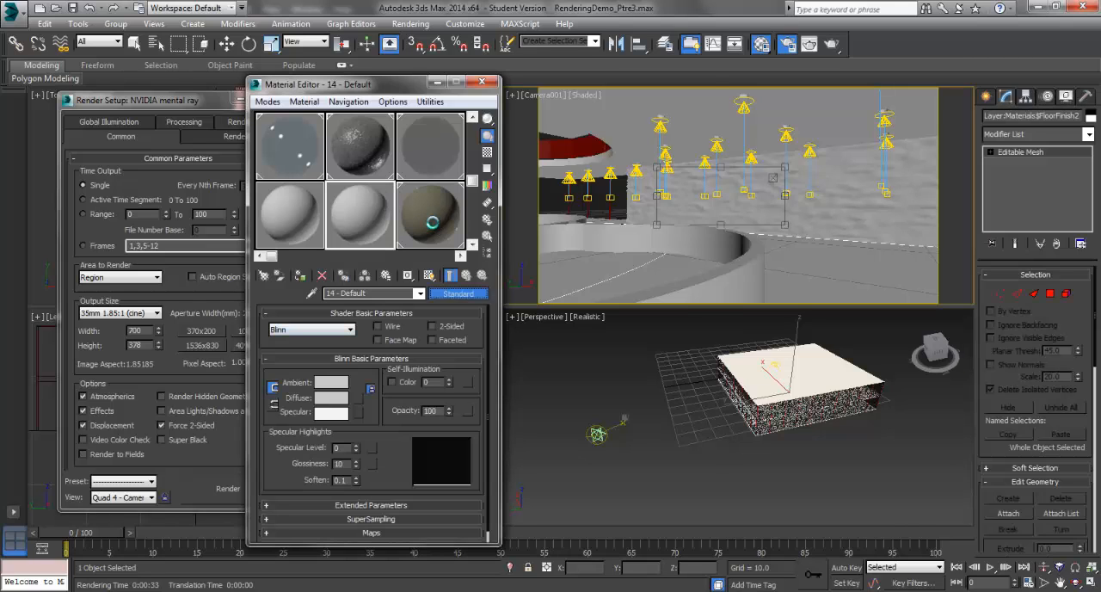
{"action": "left_click", "coordinate": [457, 293]}
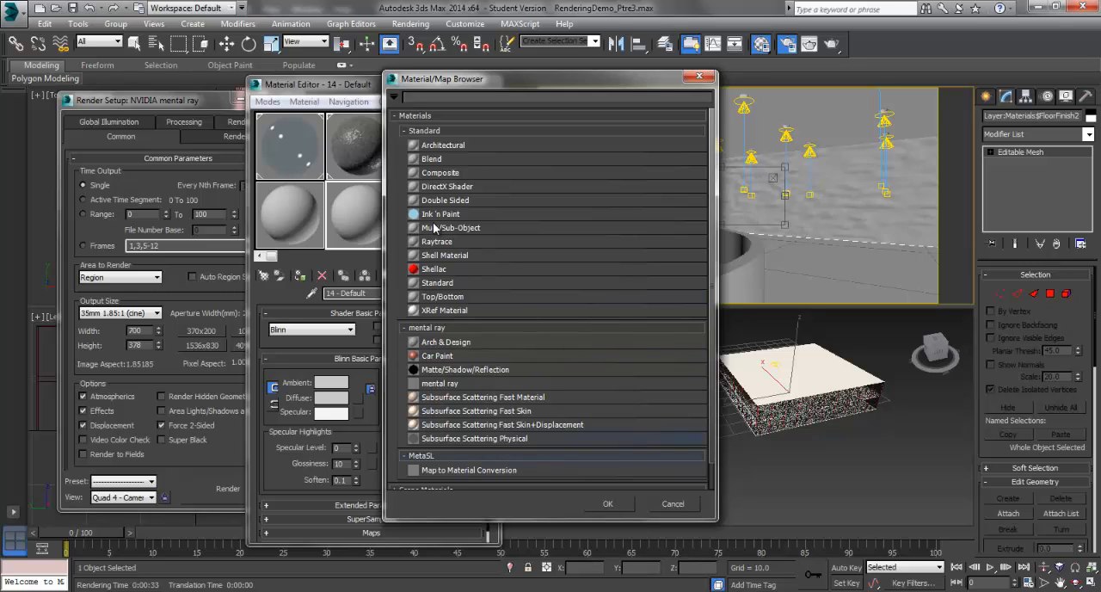
{"action": "double_click", "coordinate": [445, 342]}
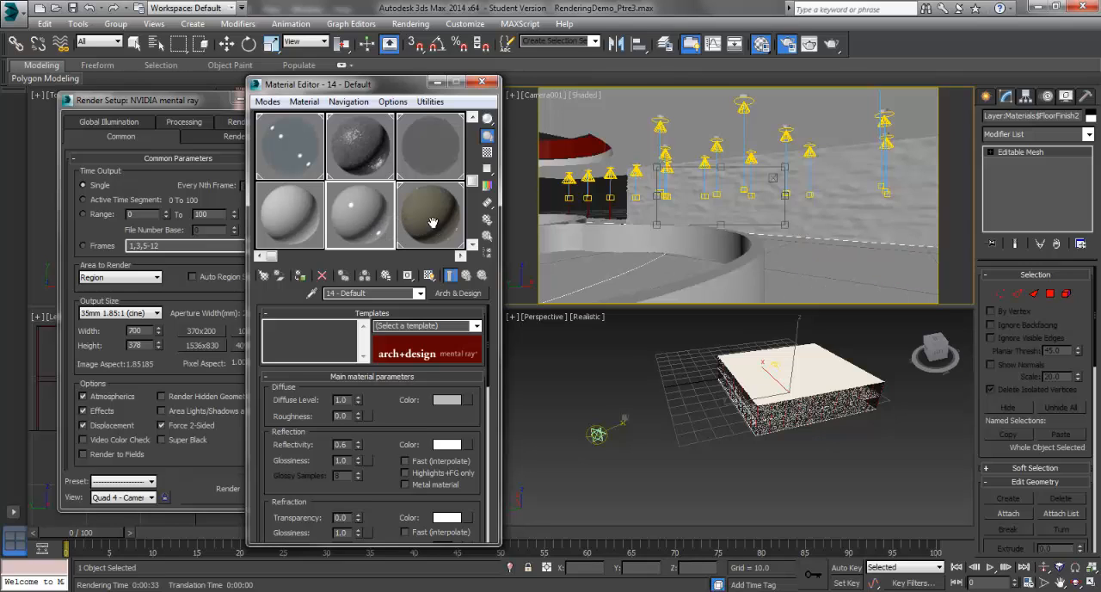
Step: Load wood-floorboards-texture as the new material's diffuse color bitmap and assign the material to the selected floor
{"action": "left_click", "coordinate": [467, 399]}
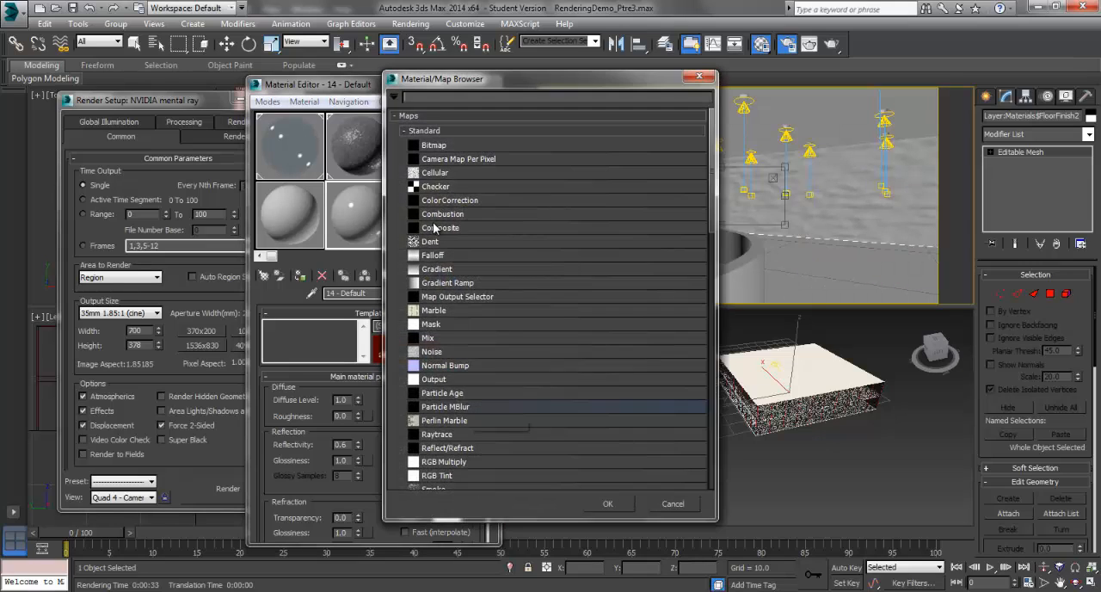
{"action": "double_click", "coordinate": [435, 146]}
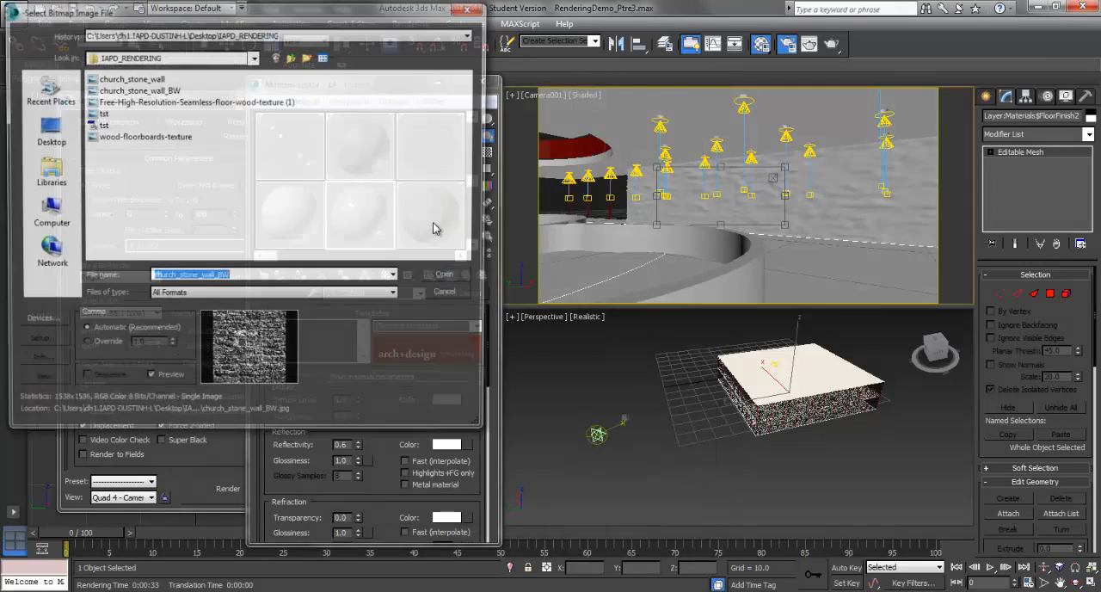
{"action": "left_click", "coordinate": [434, 228]}
{"action": "key", "text": "w"}
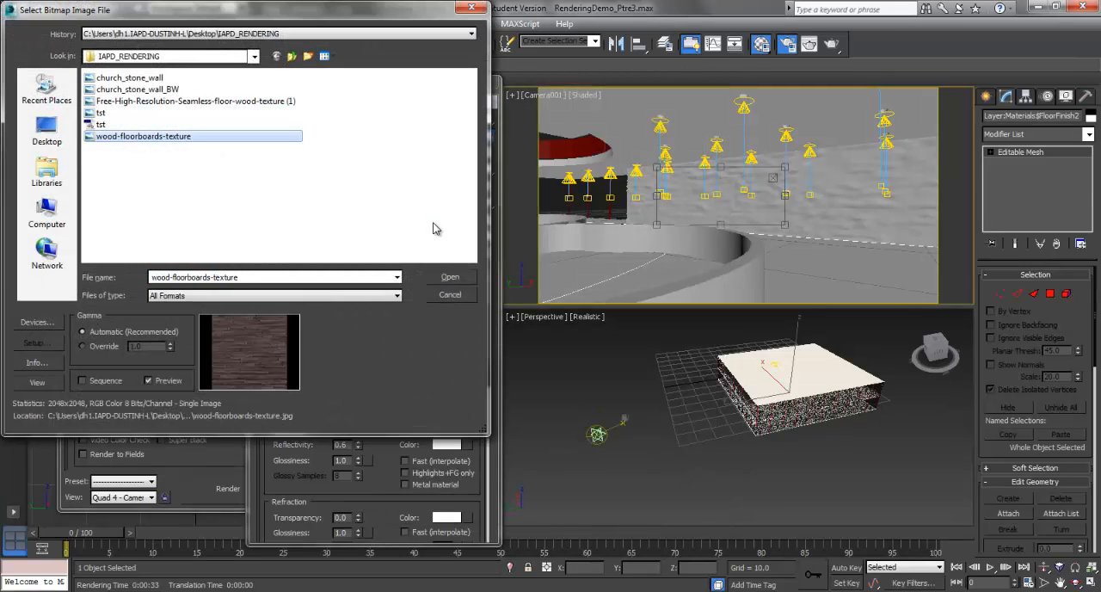
{"action": "key", "text": "Return"}
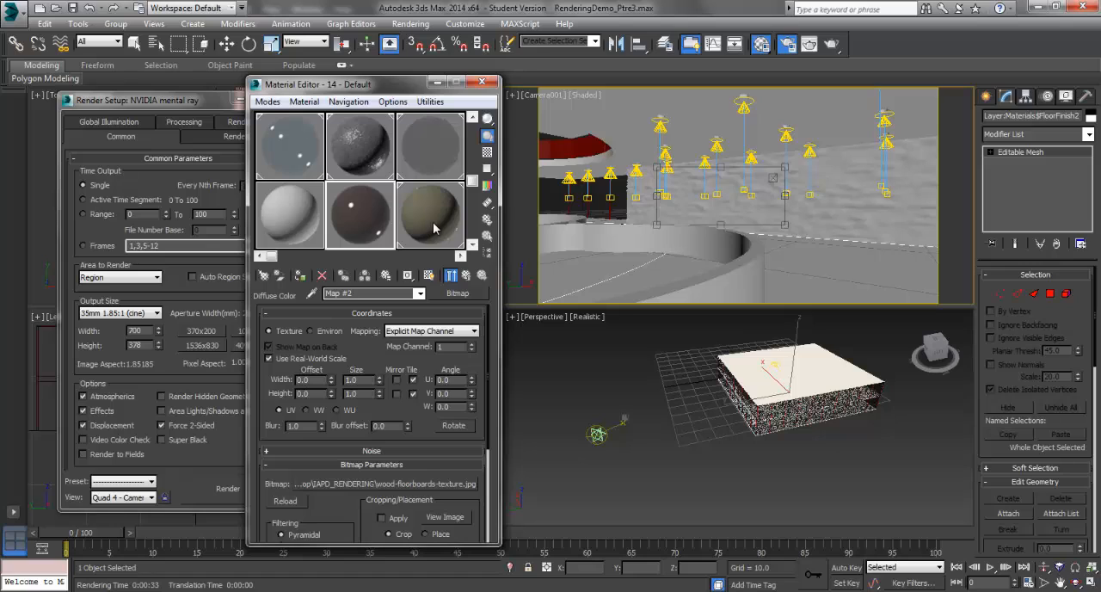
{"action": "left_click", "coordinate": [300, 275]}
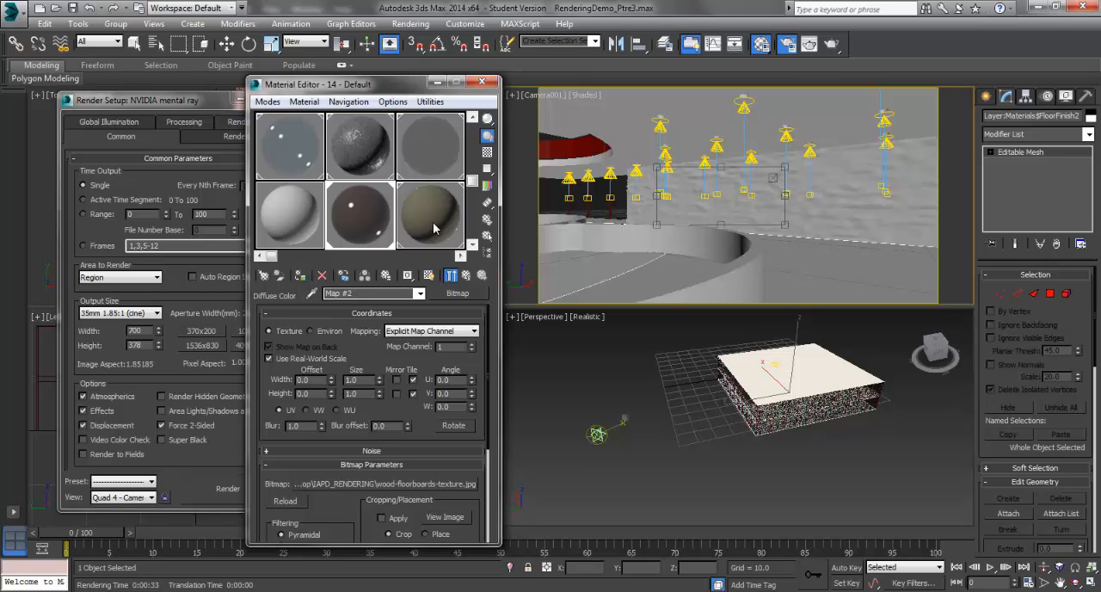
Step: Start a test render, interrupt it to reshape the region over the wall and floor junction, and render that region
{"action": "left_click", "coordinate": [229, 488]}
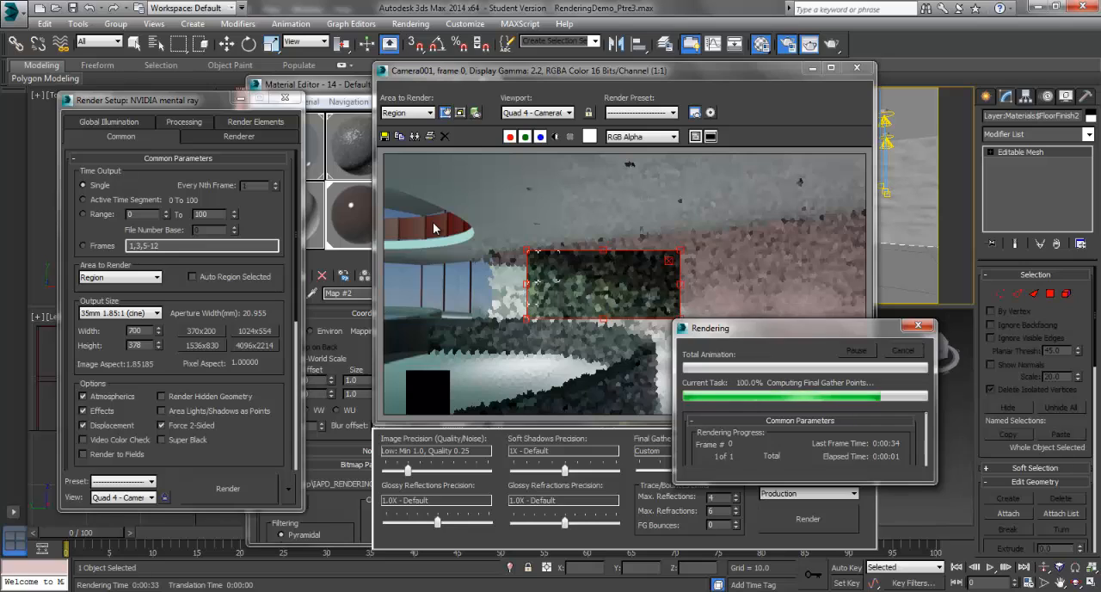
{"action": "mouse_move", "coordinate": [680, 319]}
{"action": "left_mouse_down"}
{"action": "mouse_move", "coordinate": [758, 396]}
{"action": "mouse_move", "coordinate": [782, 400]}
{"action": "left_mouse_up"}
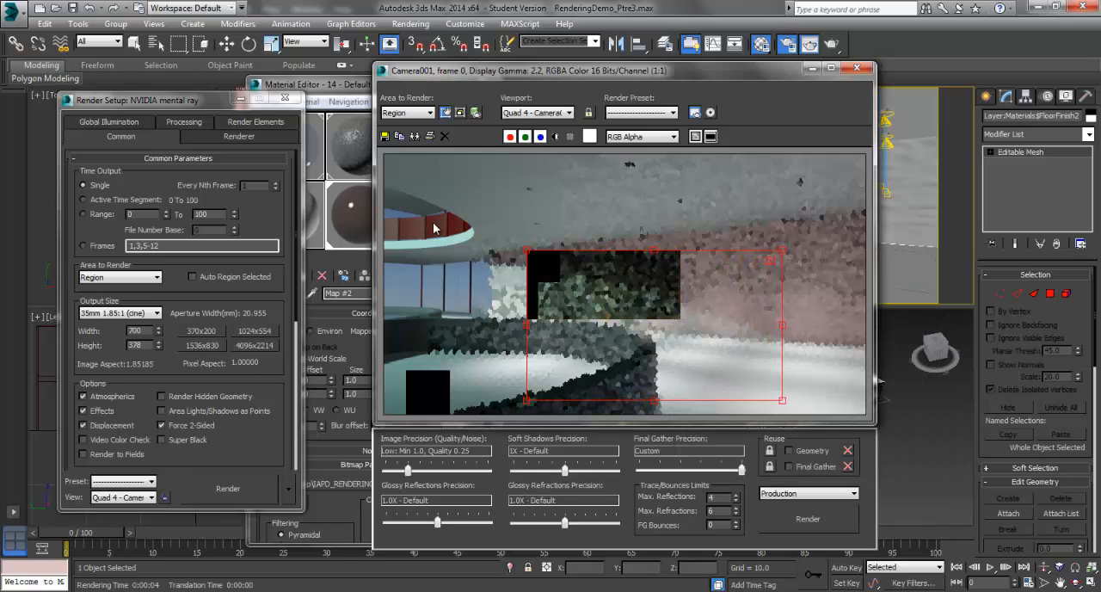
{"action": "left_click_drag", "start_coordinate": [527, 325], "coordinate": [676, 325]}
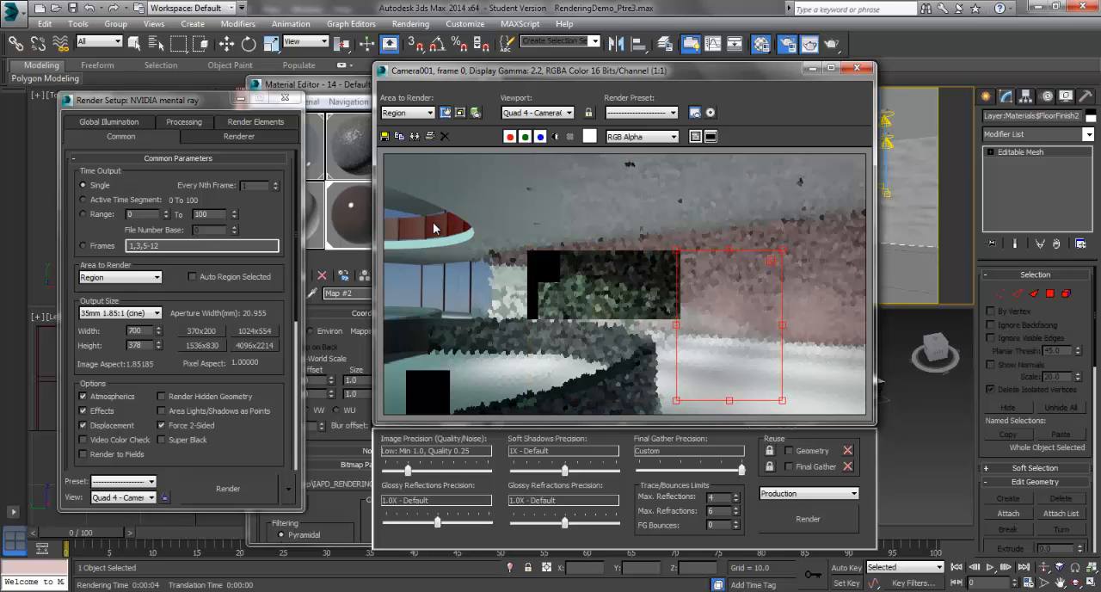
{"action": "left_click", "coordinate": [228, 489]}
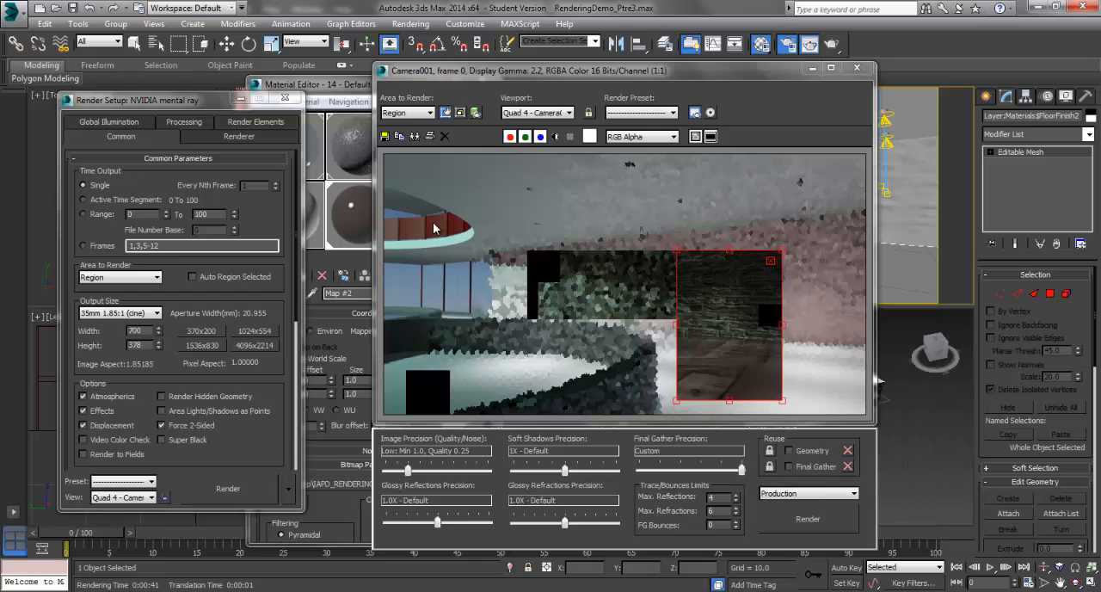
Step: Set the wood bitmap's mapping to Planar from Object XYZ
{"action": "key", "text": "m"}
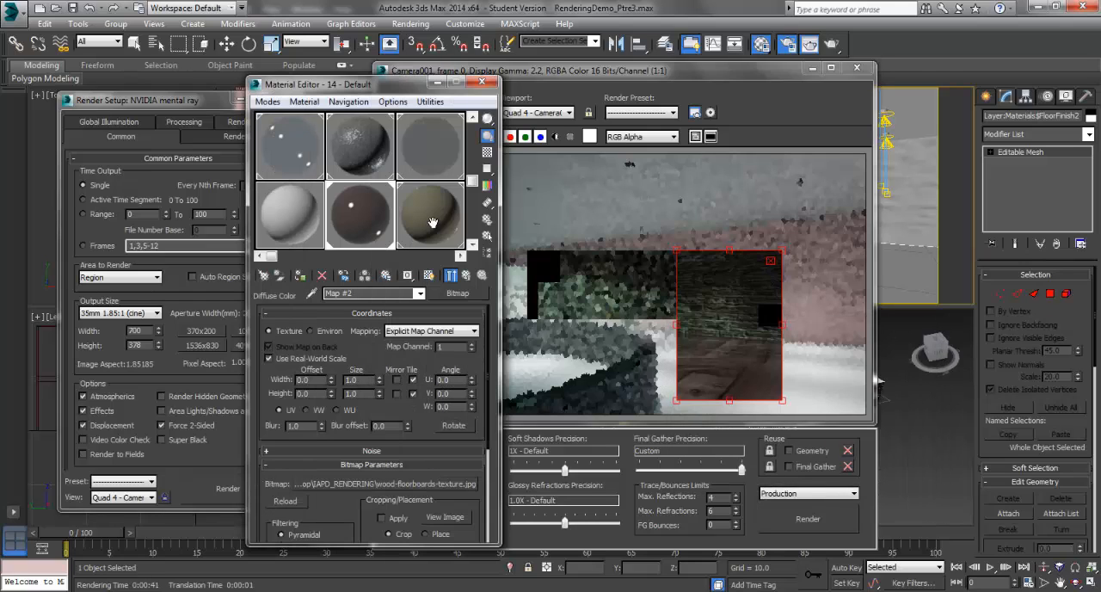
{"action": "left_click", "coordinate": [473, 332]}
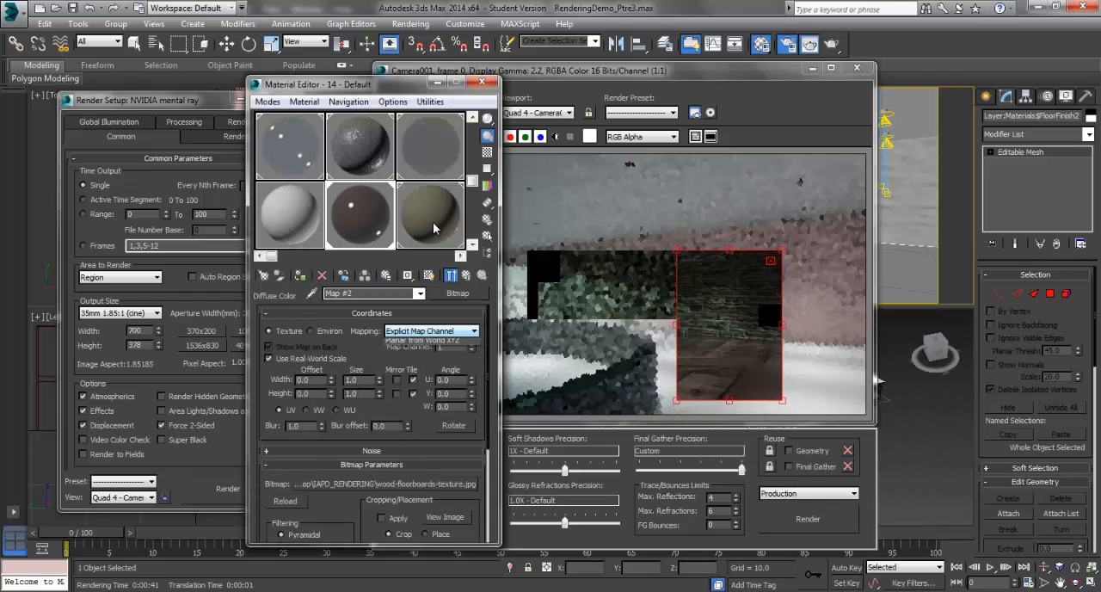
{"action": "left_click", "coordinate": [430, 361]}
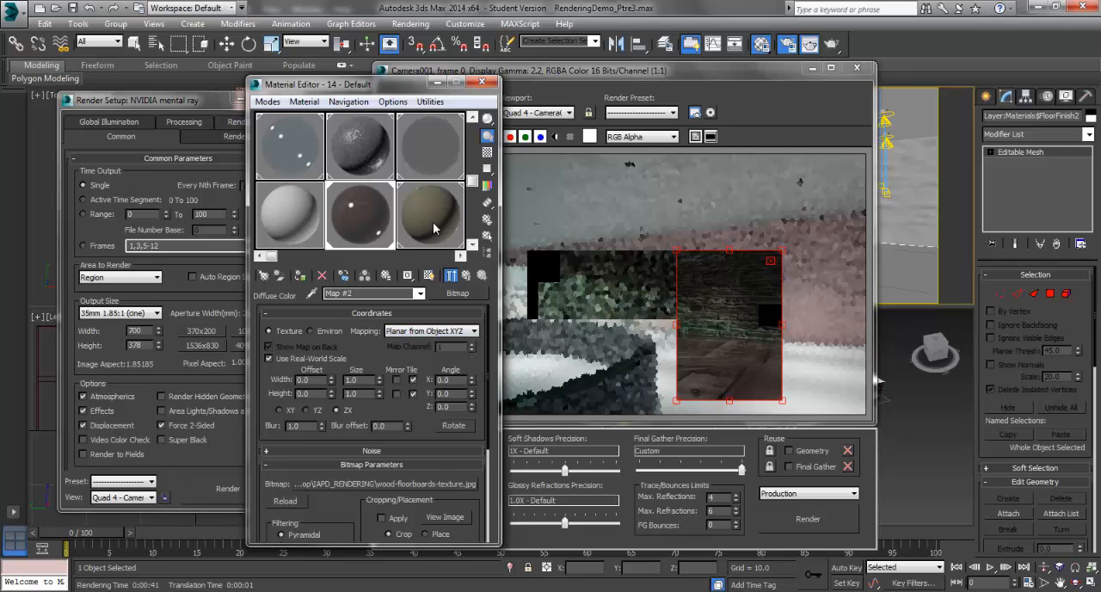
Step: Inspect the wood material in an enlarged sample preview, and close the preview
{"action": "double_click", "coordinate": [360, 219]}
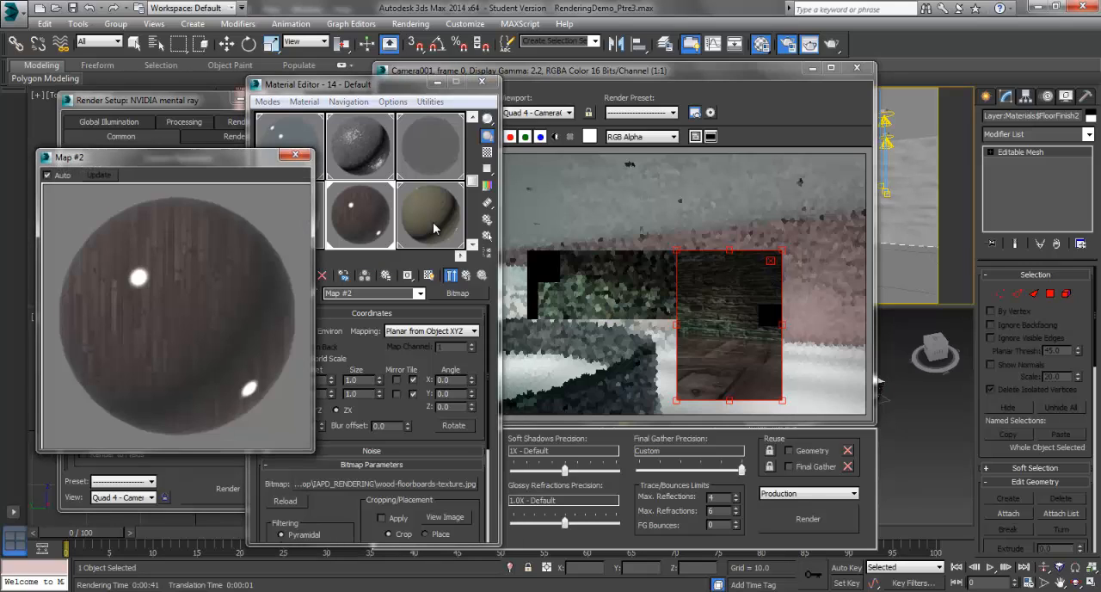
{"action": "left_click", "coordinate": [370, 84]}
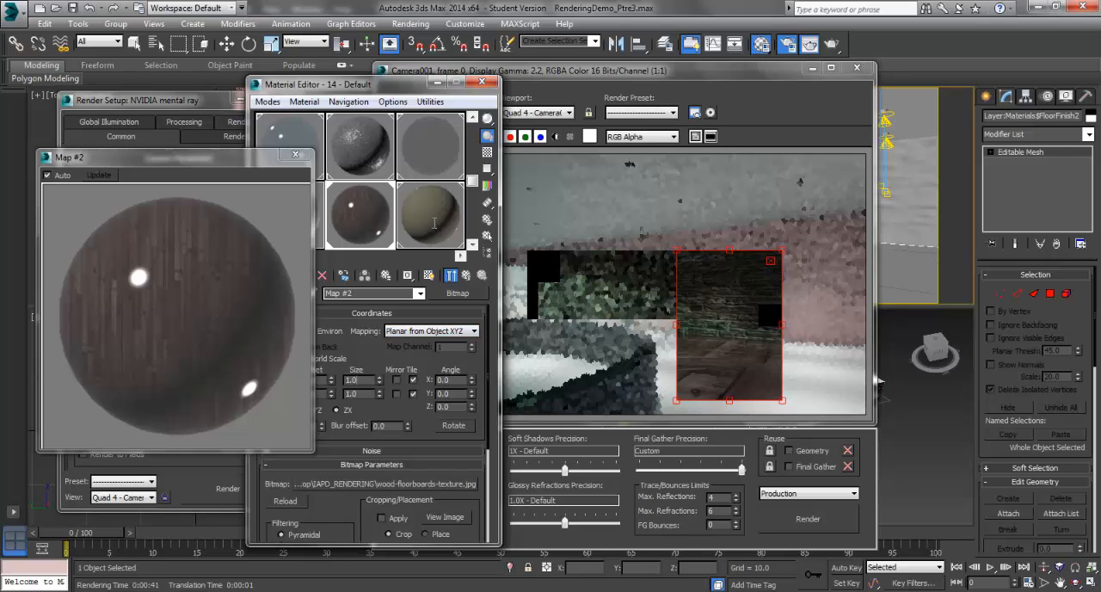
{"action": "double_click", "coordinate": [352, 380]}
{"action": "left_click", "coordinate": [433, 222]}
{"action": "left_click", "coordinate": [295, 155]}
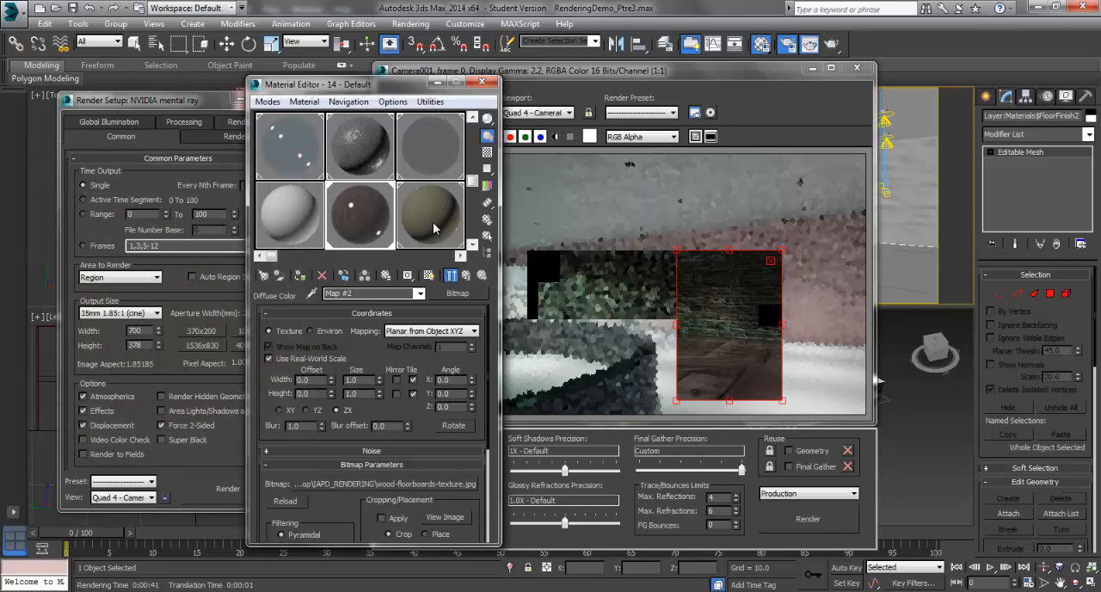
Step: Start a render, interrupt it to shrink the region to the floor only, and render the floor again
{"action": "left_click", "coordinate": [228, 489]}
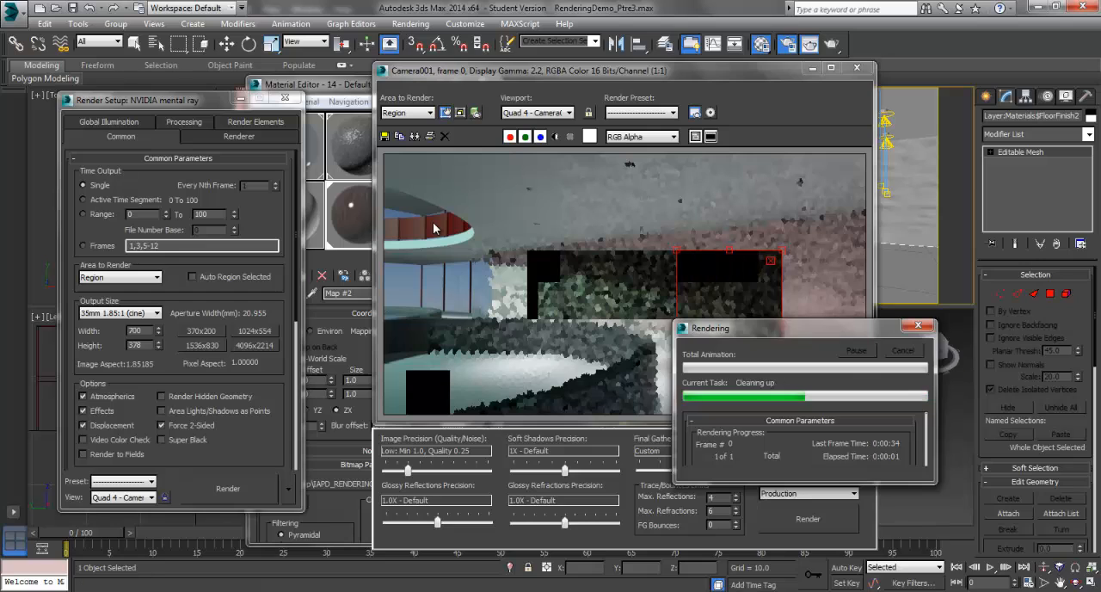
{"action": "left_click_drag", "start_coordinate": [730, 250], "coordinate": [729, 338]}
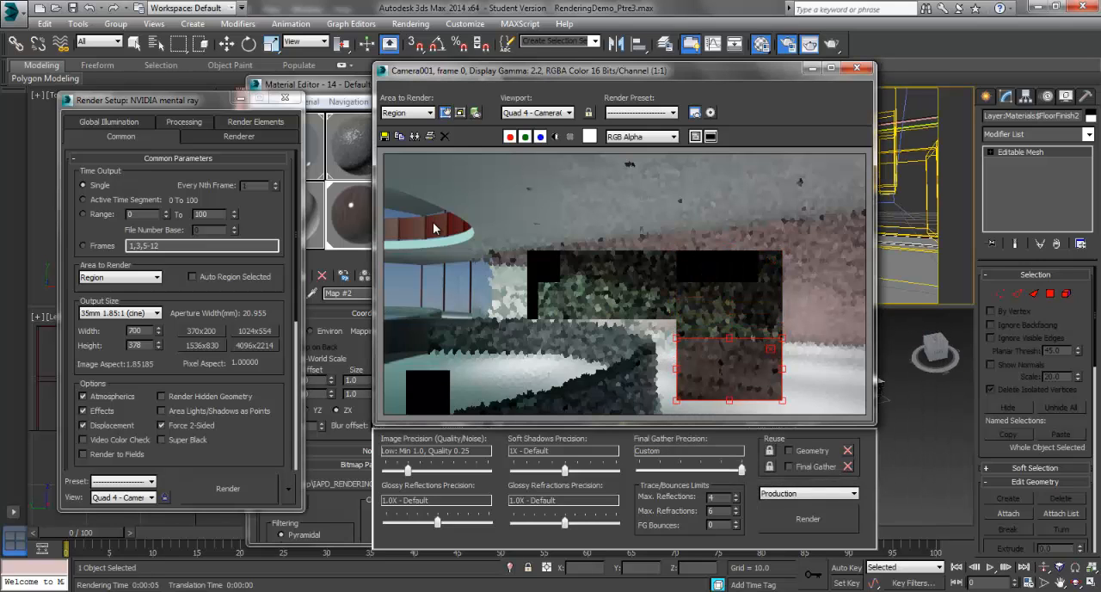
{"action": "key", "text": "shift+q"}
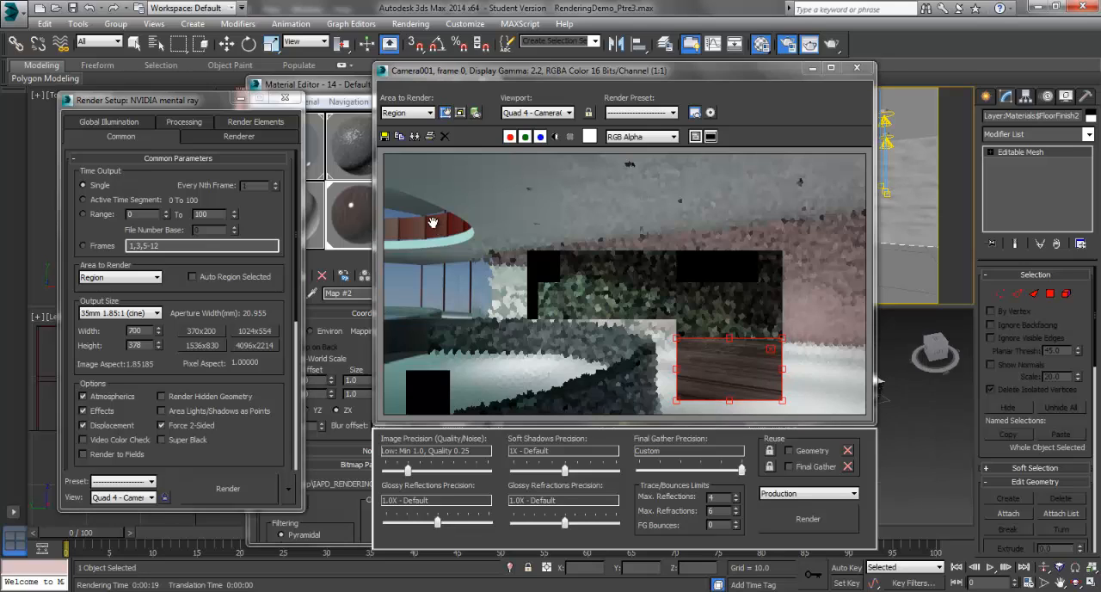
Step: Set the wood bitmap's real-world width to 2.0 and render the floor region again
{"action": "key", "text": "m"}
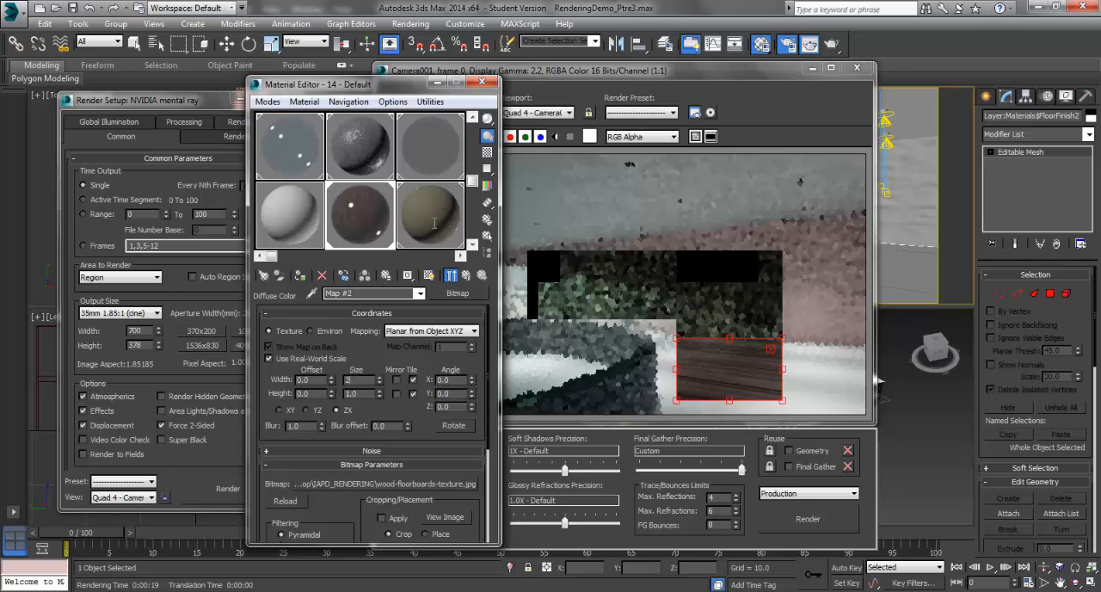
{"action": "type", "text": "2.0"}
{"action": "key", "text": "shift+q"}
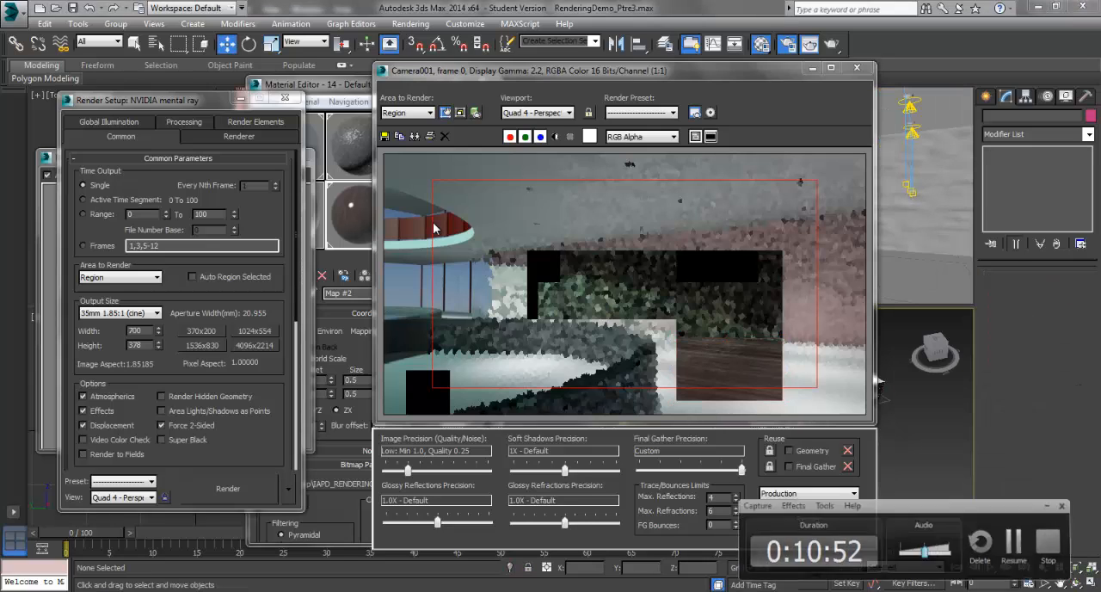
Step: Set the area to render to View in the rendered frame window so the whole camera frame is rendered
{"action": "key", "text": "m"}
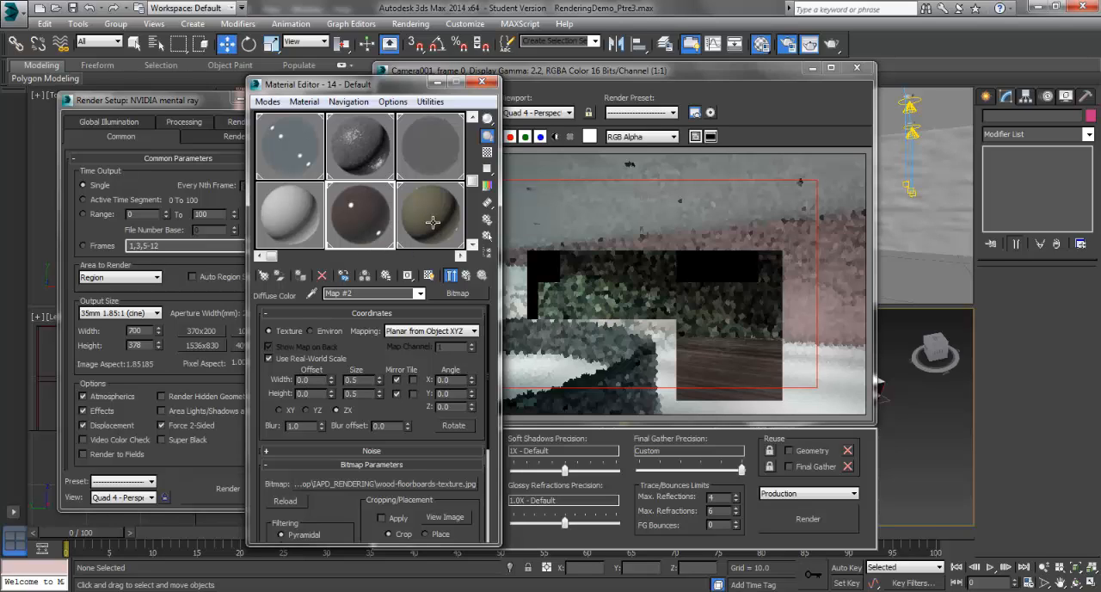
{"action": "left_click", "coordinate": [551, 71]}
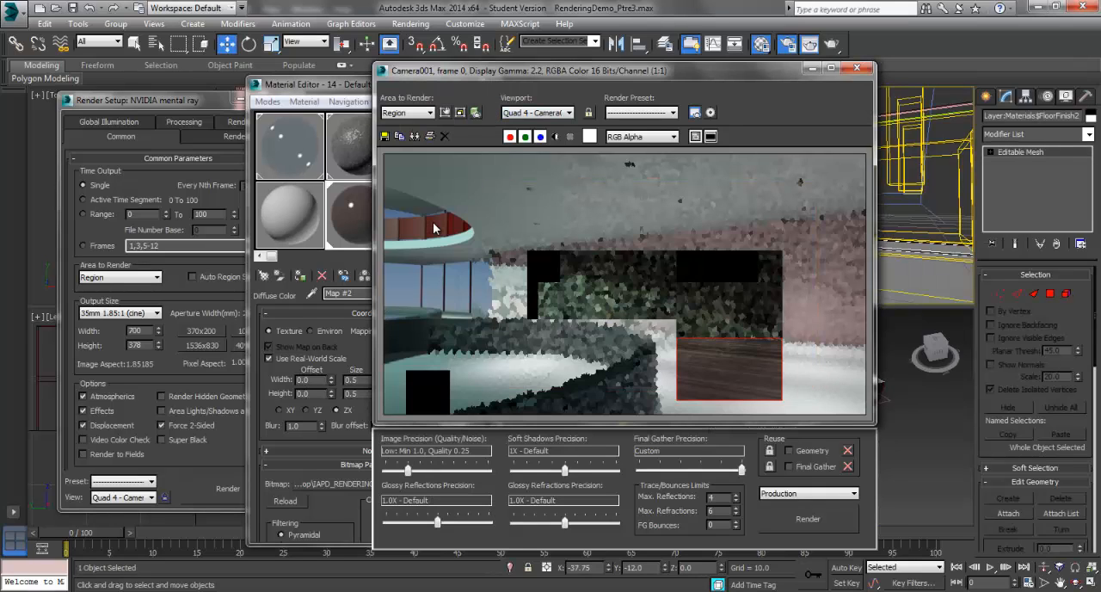
{"action": "left_click", "coordinate": [410, 112]}
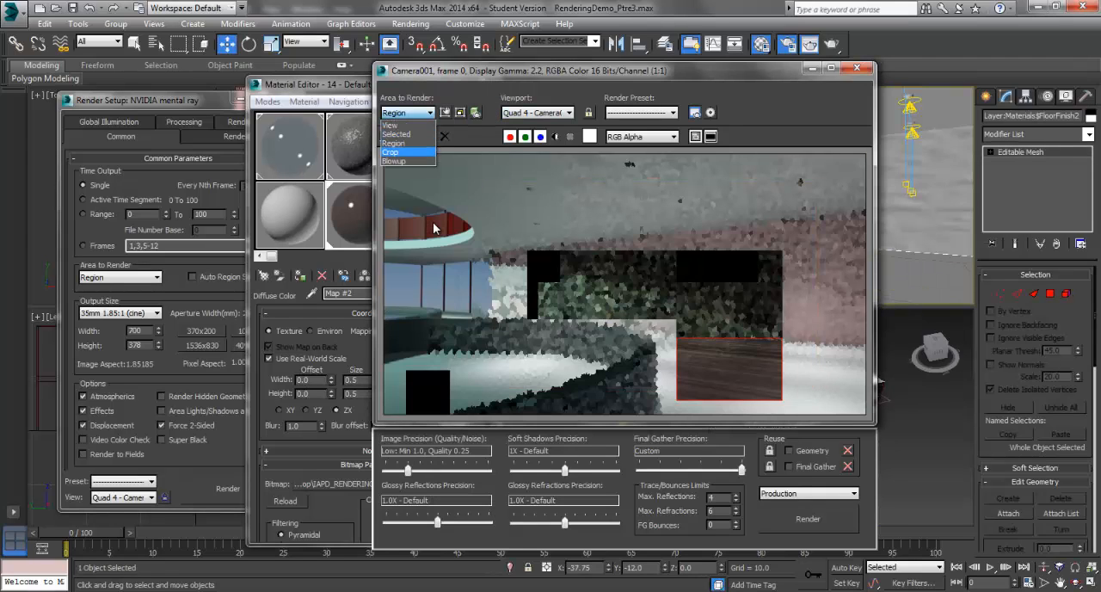
{"action": "left_click", "coordinate": [390, 124]}
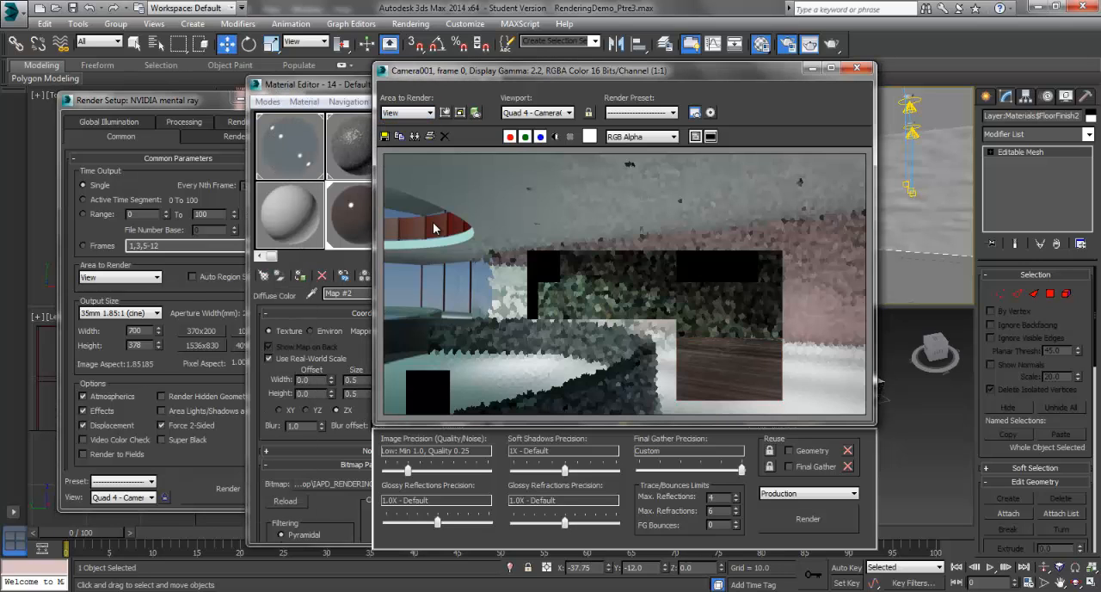
Step: Minimize the floating windows and reposition Camera001 in the Top view so it looks along the stone wall
{"action": "left_click", "coordinate": [808, 67]}
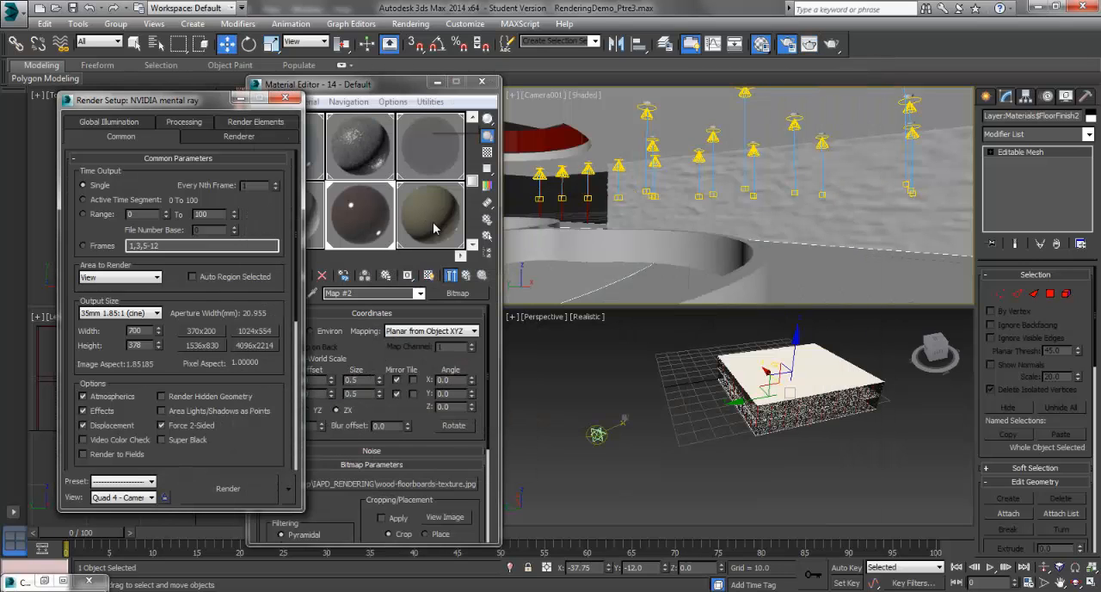
{"action": "left_click", "coordinate": [437, 82]}
{"action": "left_click", "coordinate": [240, 98]}
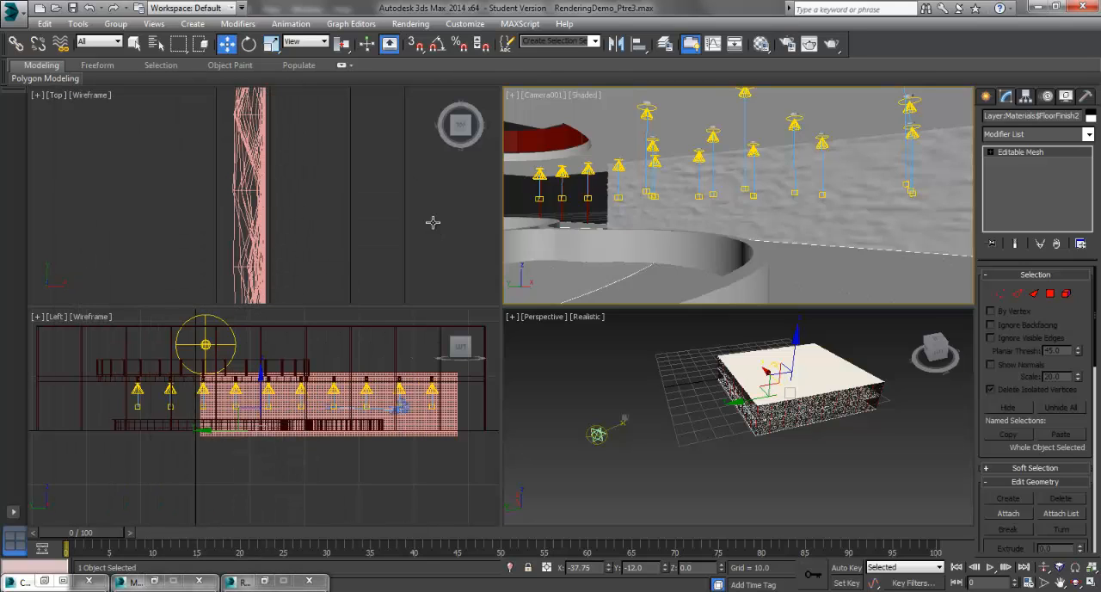
{"action": "left_click", "coordinate": [435, 227]}
{"action": "scroll", "coordinate": [435, 229], "scroll_direction": "down", "scroll_amount": 8}
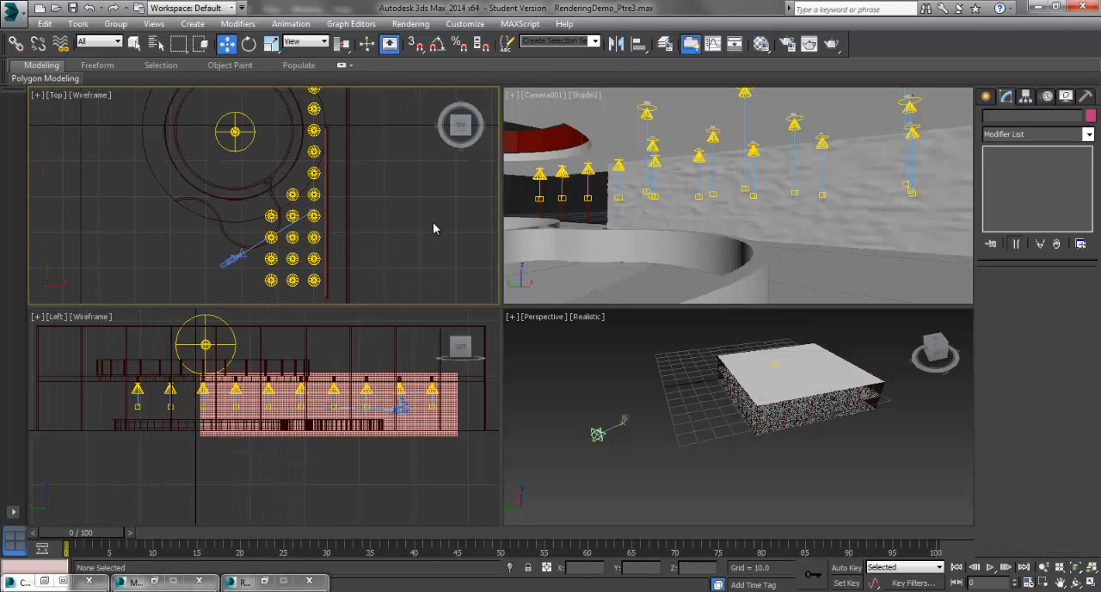
{"action": "left_click", "coordinate": [250, 248]}
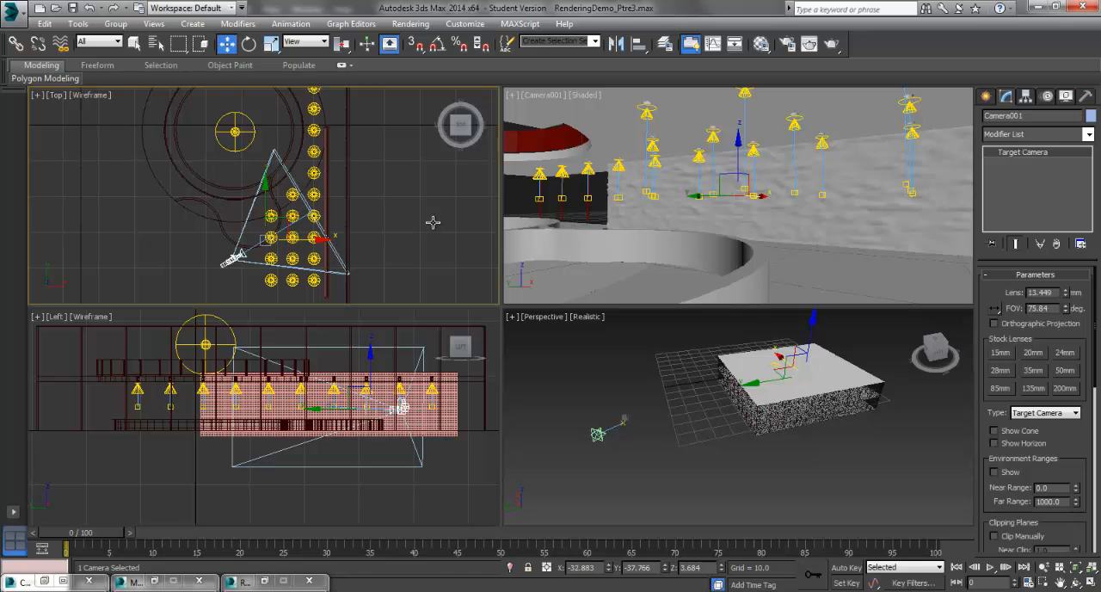
{"action": "left_click_drag", "start_coordinate": [276, 228], "coordinate": [333, 235]}
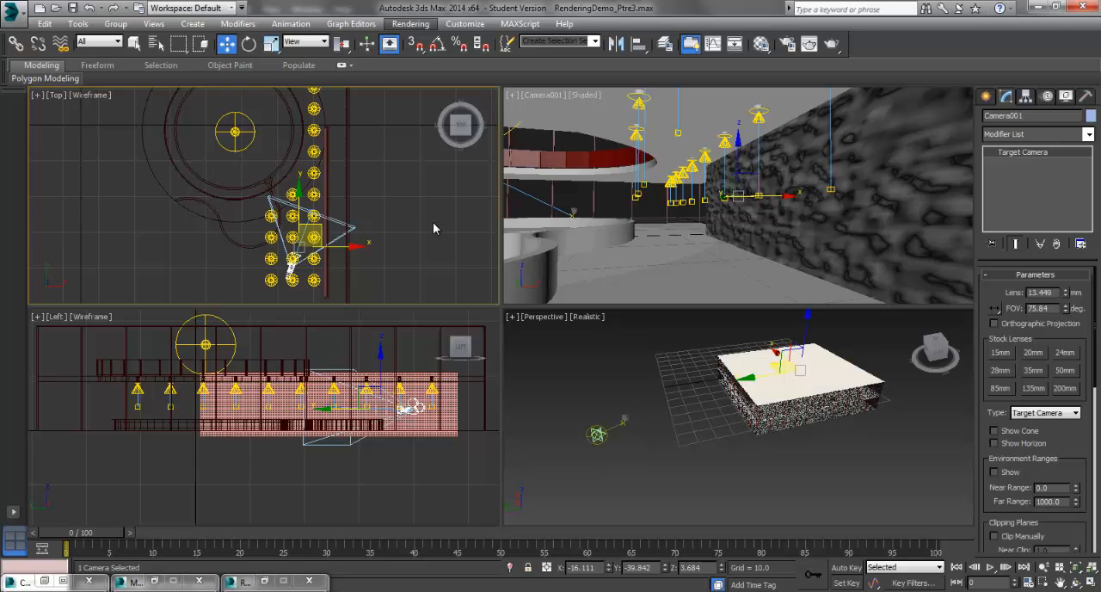
Step: Restore Render Setup and render the full Camera001 view
{"action": "key", "text": "alt+r"}
{"action": "left_click", "coordinate": [434, 55]}
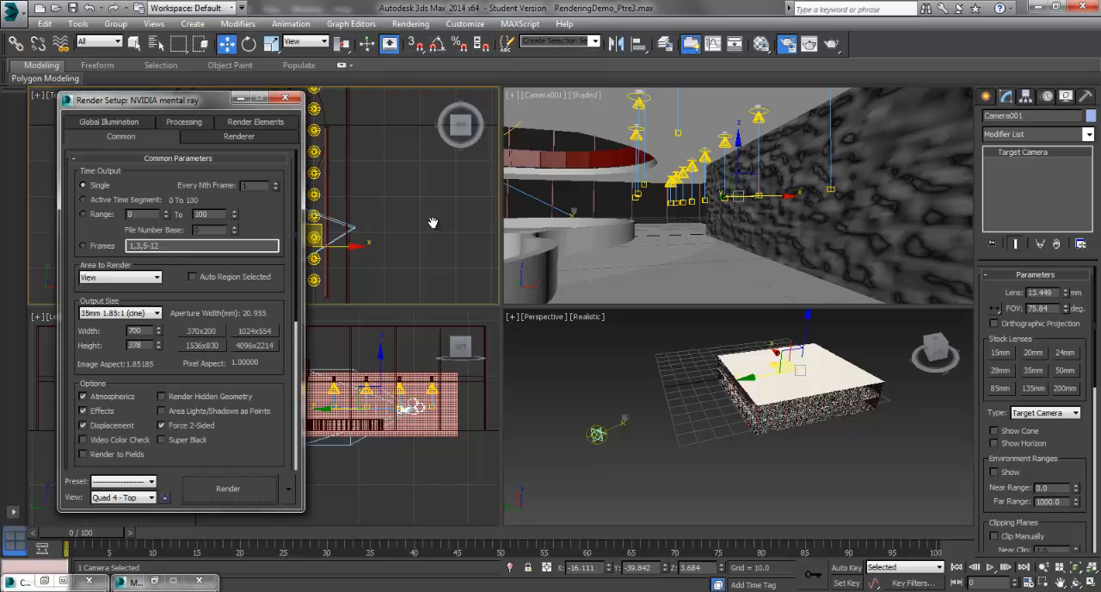
{"action": "key", "text": "shift+q"}
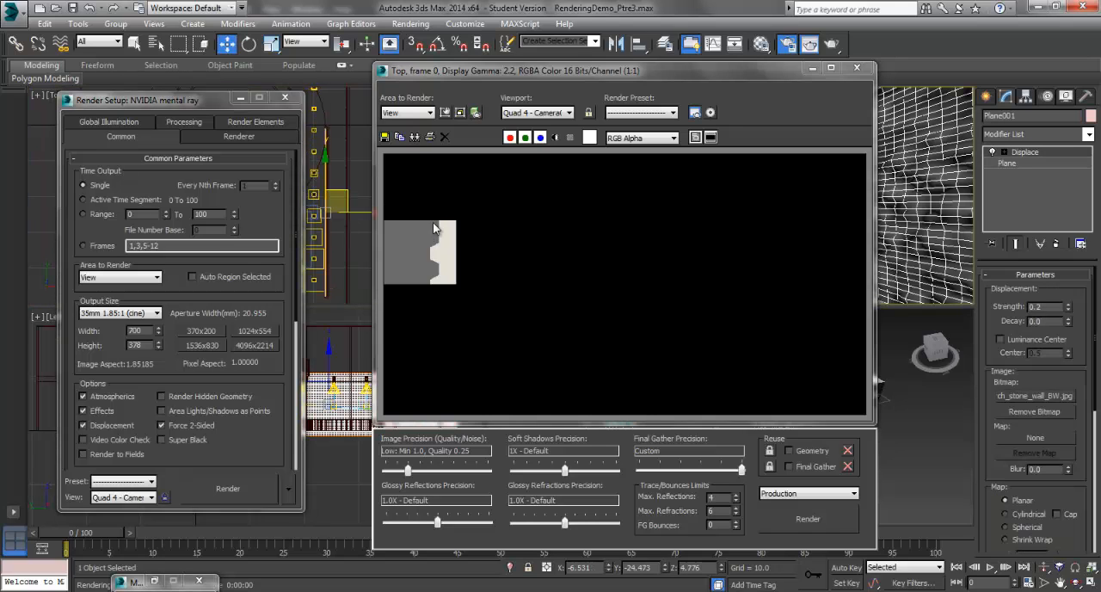
{"action": "key", "text": "shift+q"}
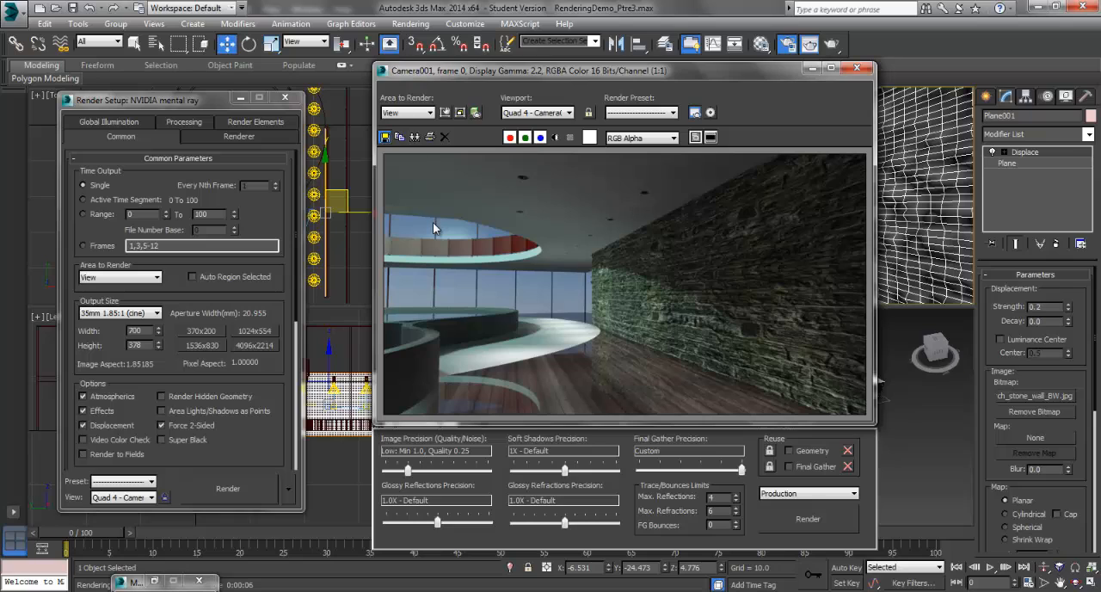
Step: Save the rendered image in the IAPD_RENDERING folder as a JPEG named Image1 with quality 100
{"action": "left_click", "coordinate": [385, 137]}
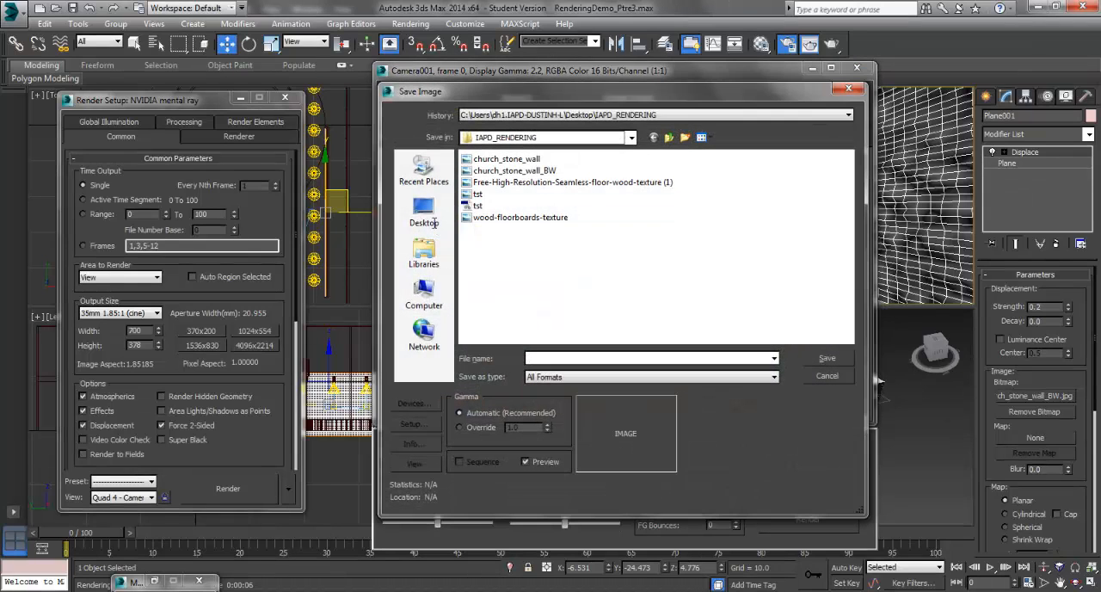
{"action": "type", "text": "Image"}
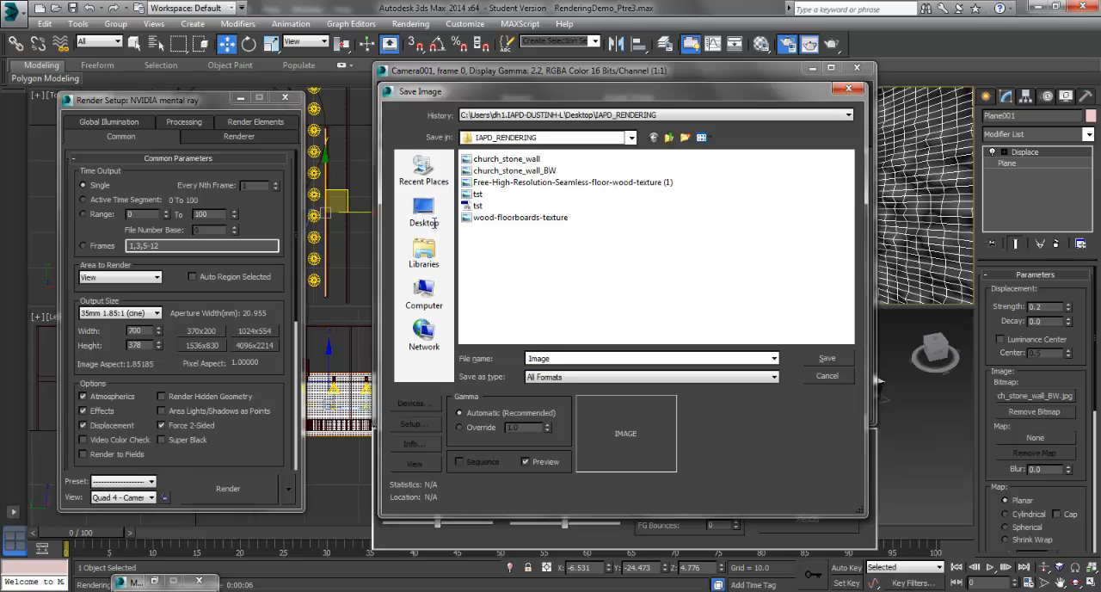
{"action": "left_click", "coordinate": [654, 377]}
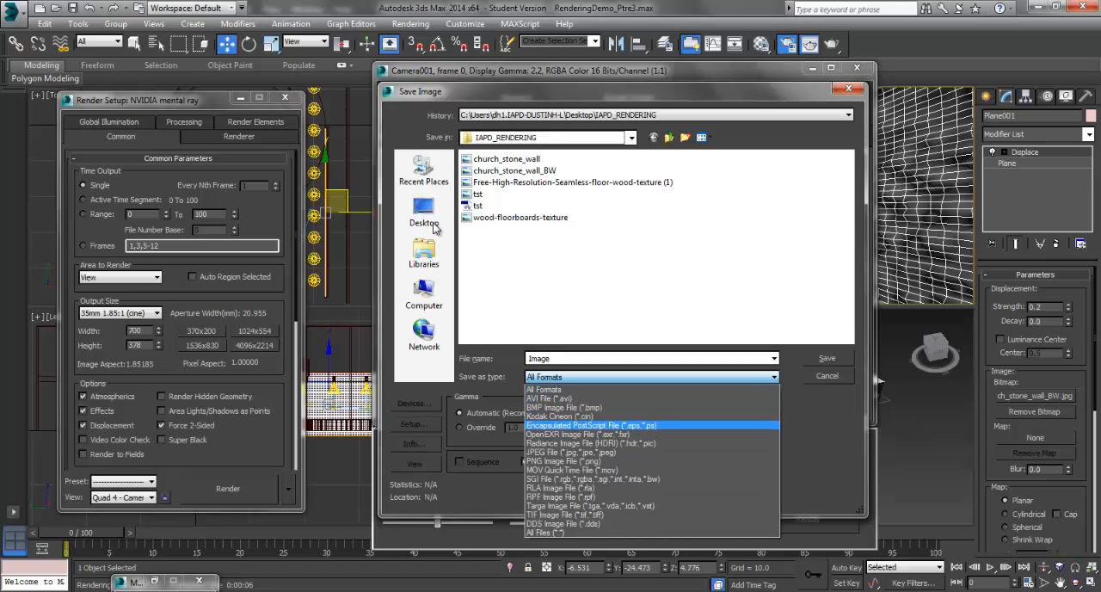
{"action": "key", "text": "Down"}
{"action": "key", "text": "Down"}
{"action": "key", "text": "Down"}
{"action": "key", "text": "Return"}
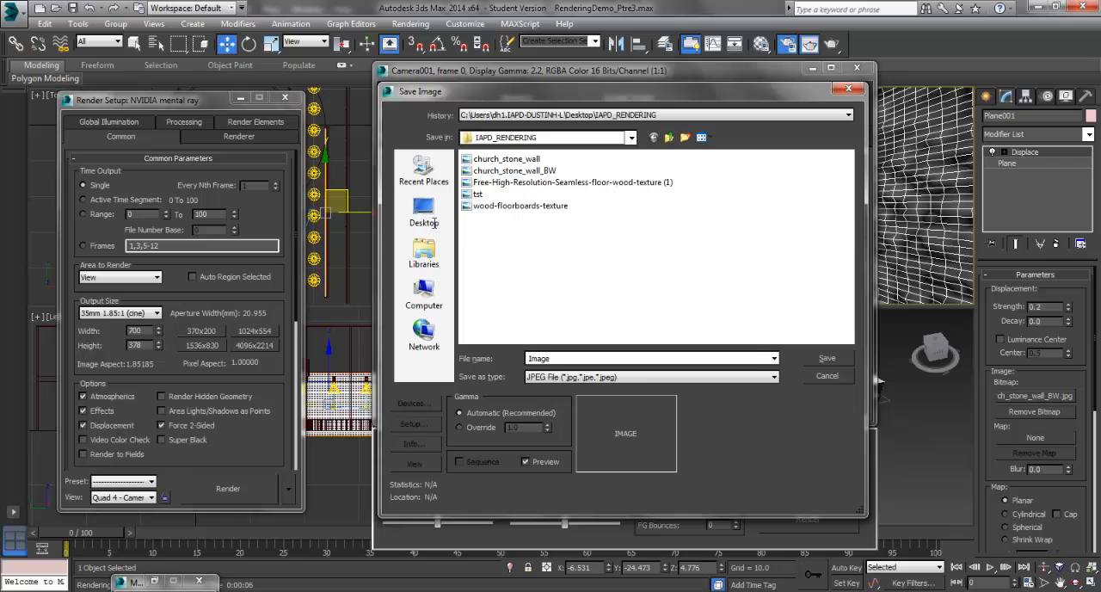
{"action": "type", "text": "1"}
{"action": "key", "text": "Return"}
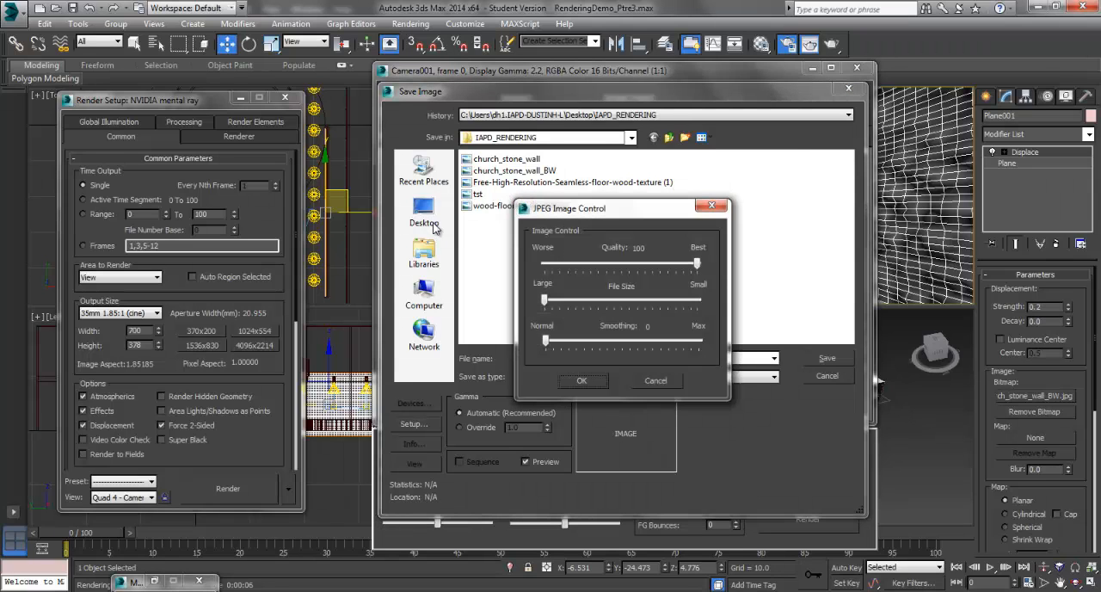
{"action": "key", "text": "Return"}
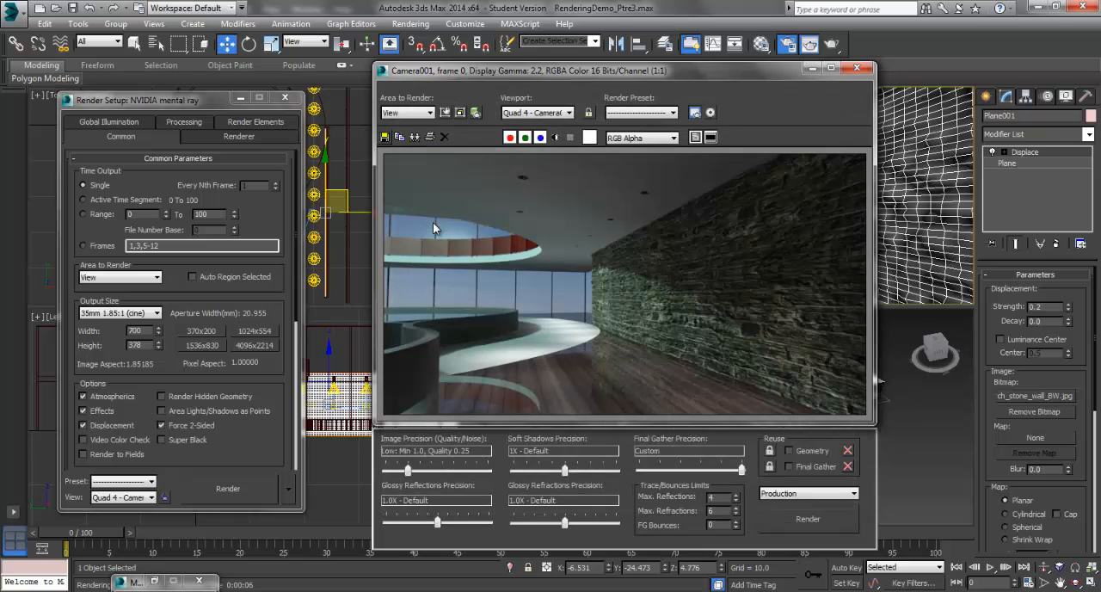